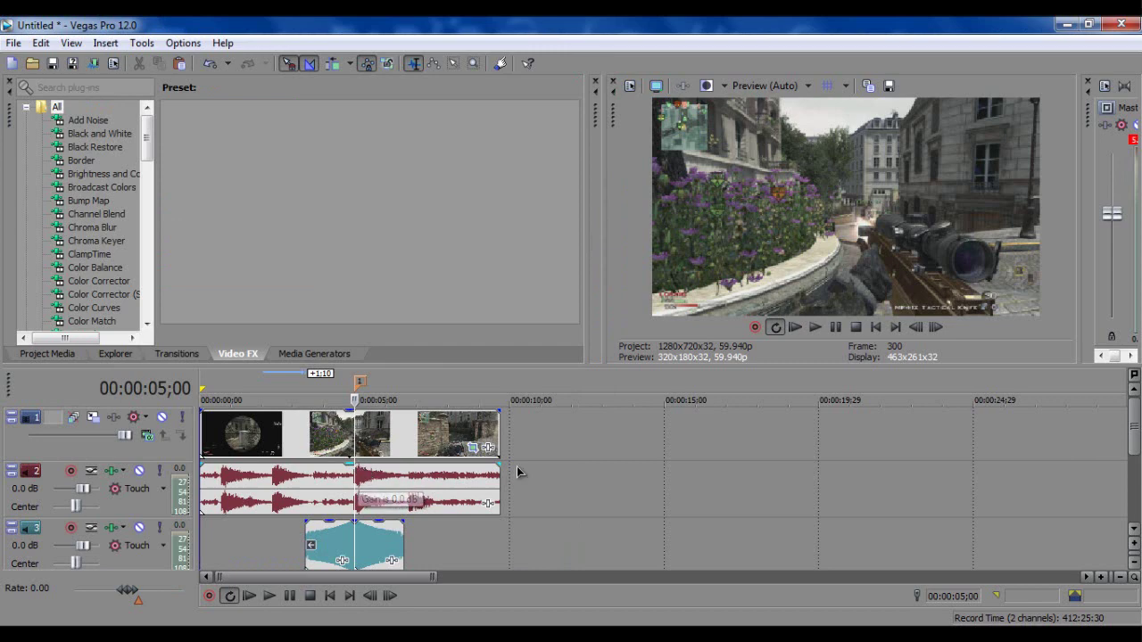
# Scrub and play the gameplay shot to review it, ending back at the five-second marker
pyautogui.click(398, 533)
pyautogui.click(396, 529)
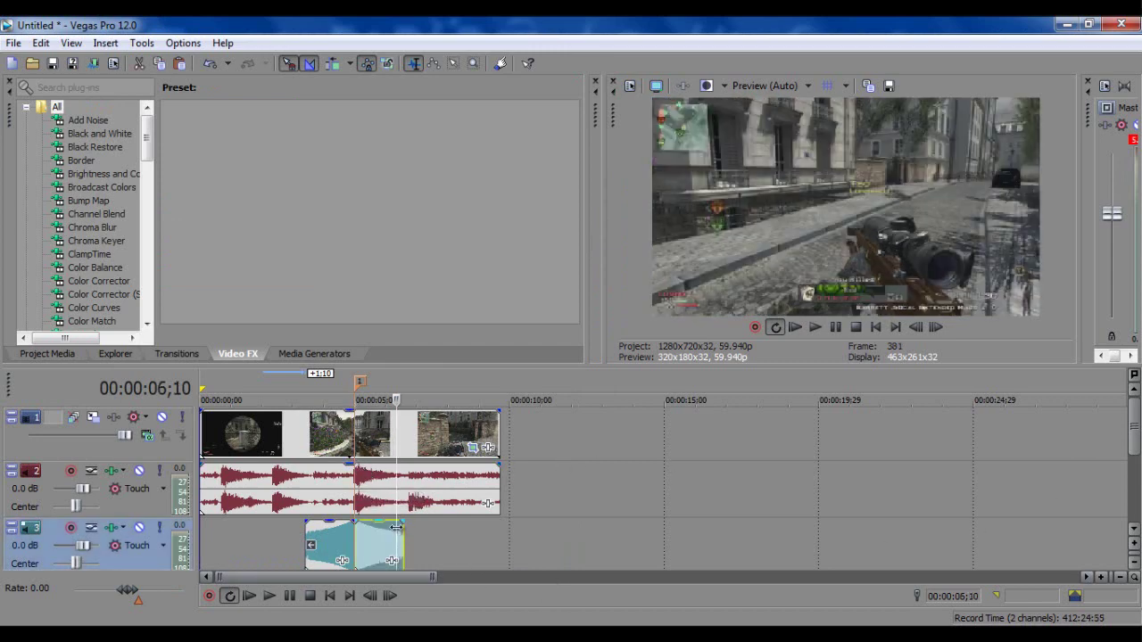
pyautogui.moveTo(396, 528); pyautogui.dragTo(354, 529)
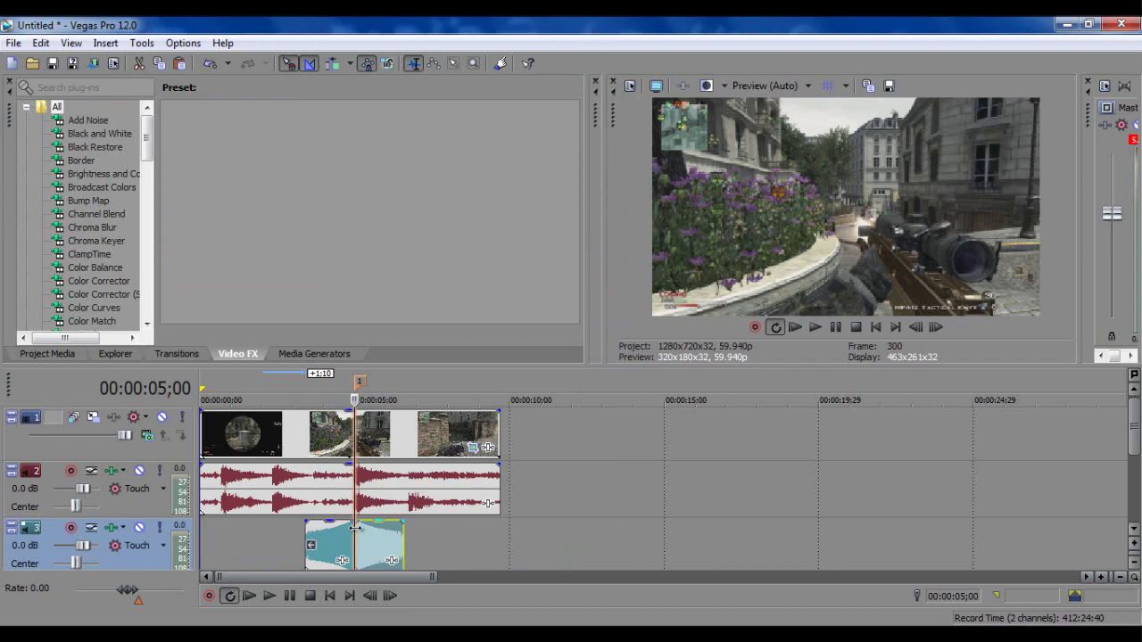
pyautogui.press('space')
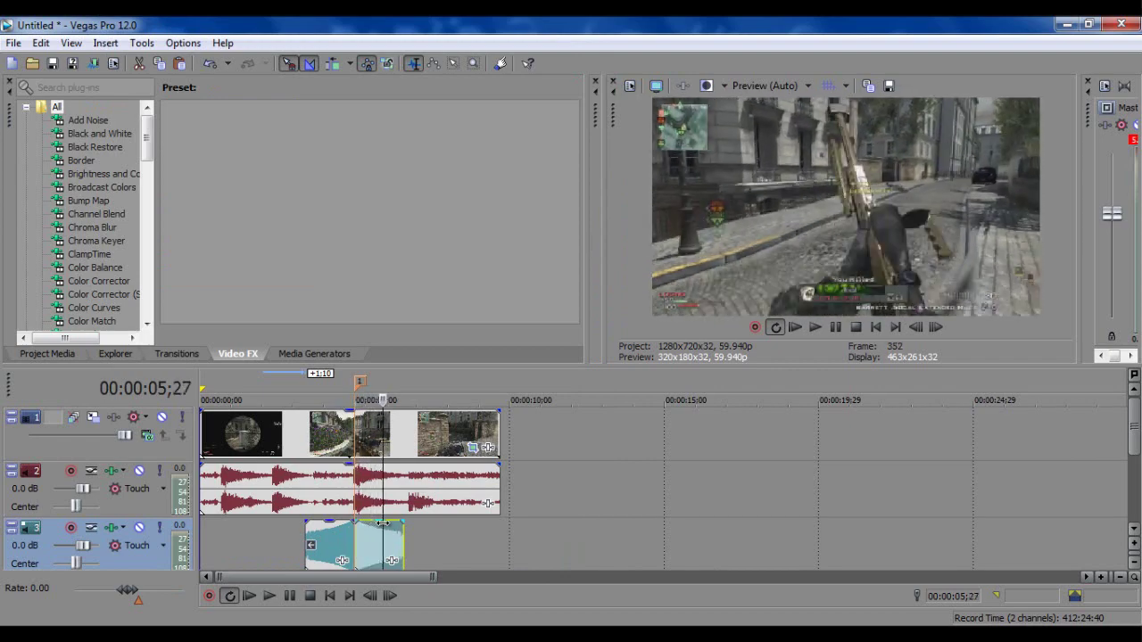
pyautogui.press('space')
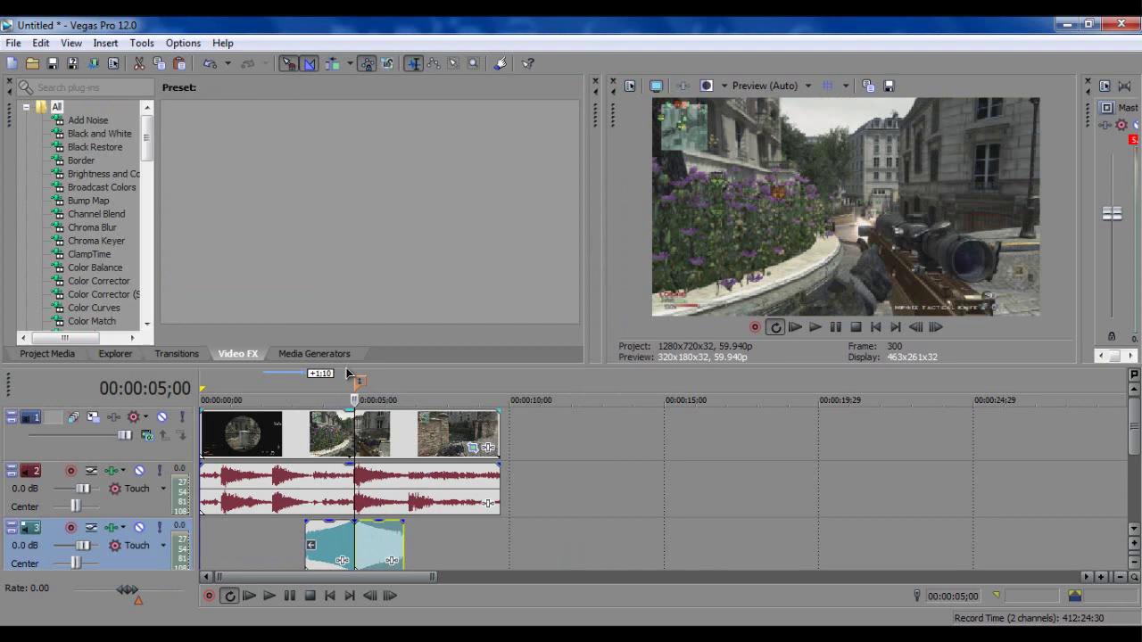
pyautogui.press('space')
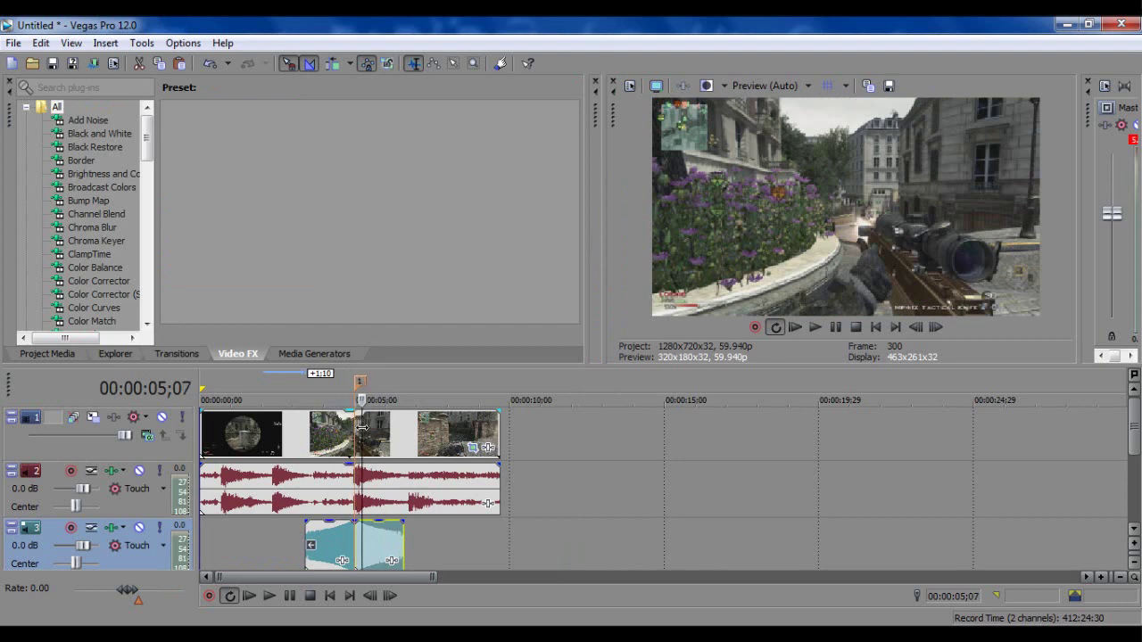
pyautogui.press('space')
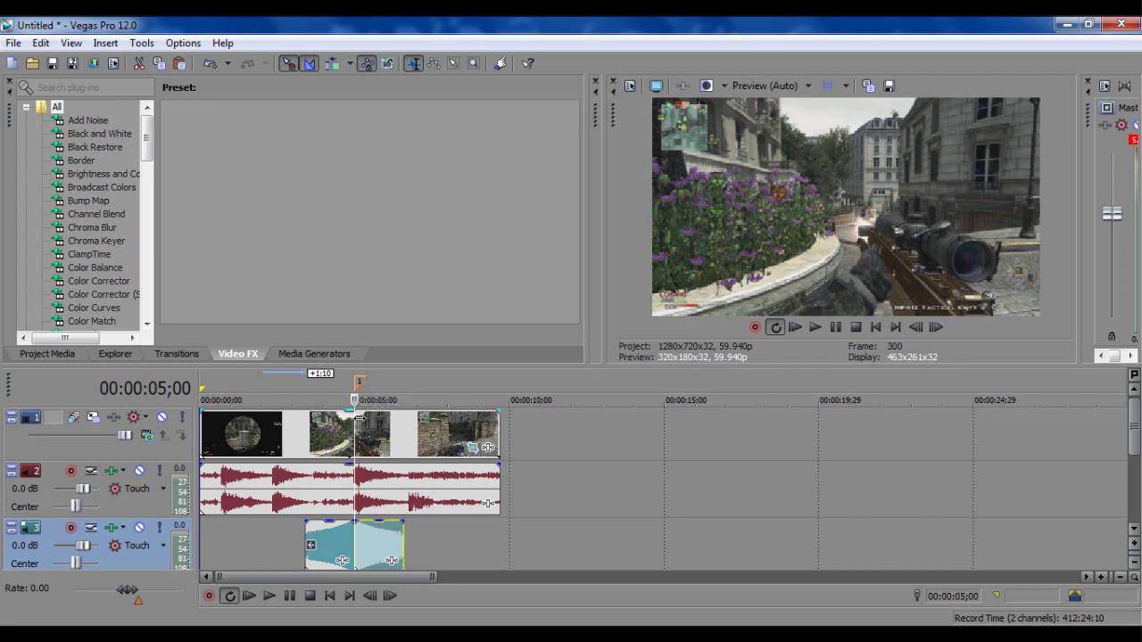
pyautogui.moveTo(354, 404); pyautogui.dragTo(373, 412)
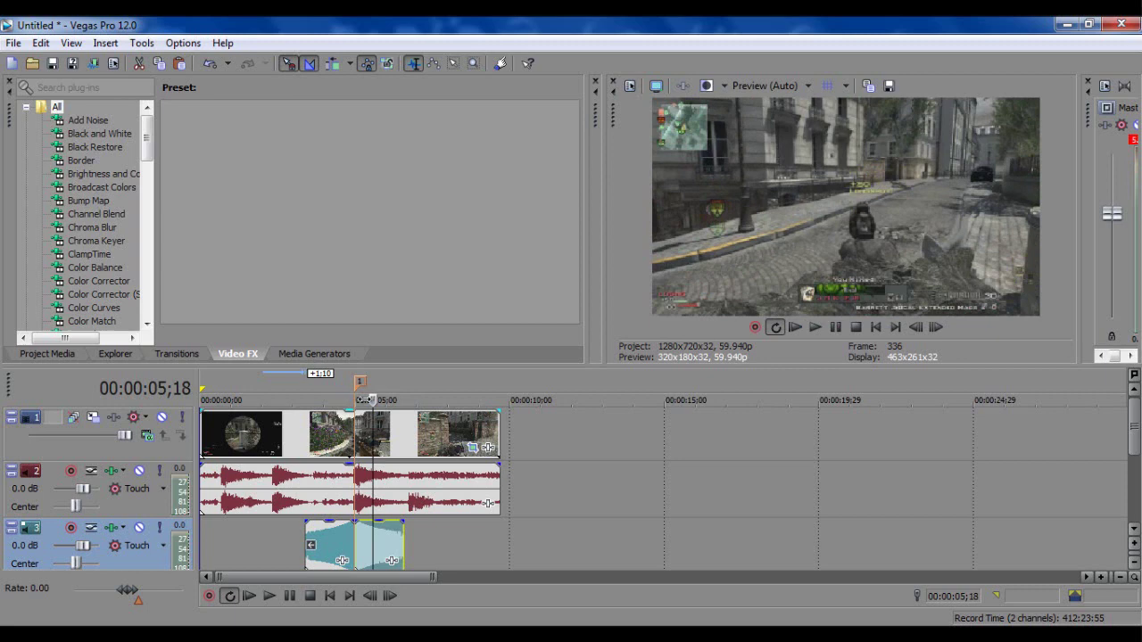
pyautogui.click(357, 382)
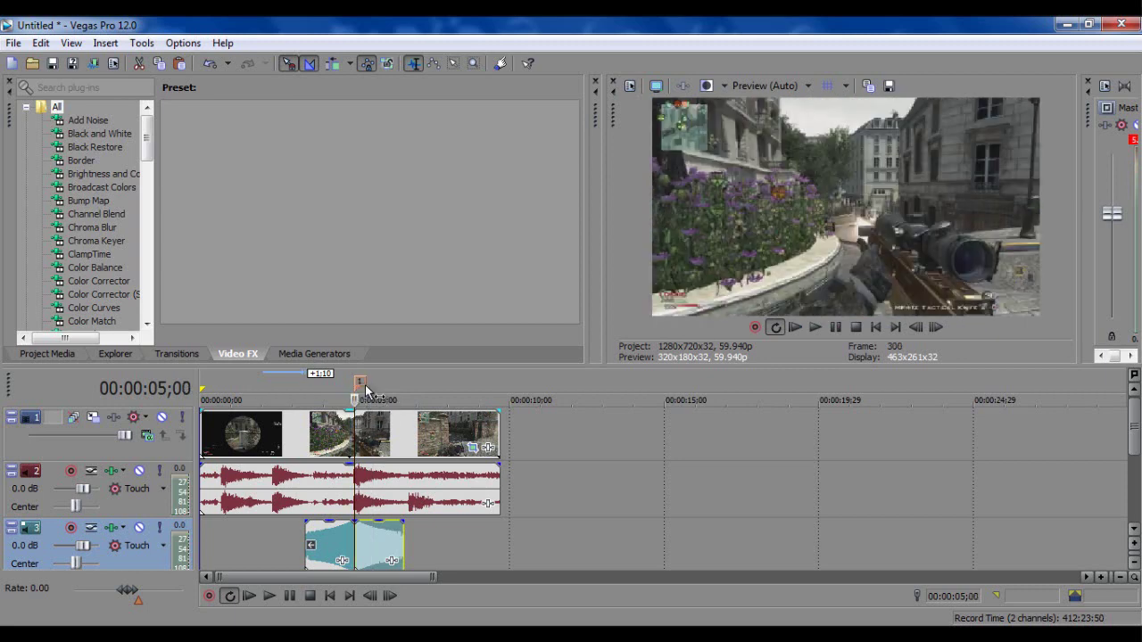
# Crop the frame to height 257.8 at 00:00:05;00 to letterbox the clip
pyautogui.click(473, 447)
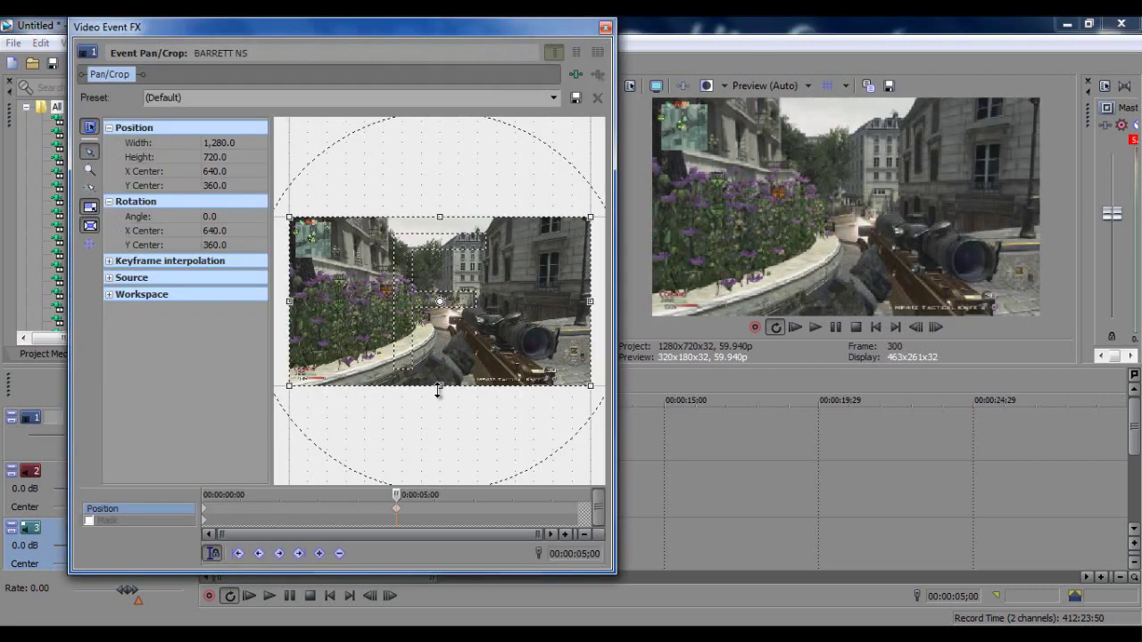
pyautogui.moveTo(440, 388); pyautogui.dragTo(452, 331)
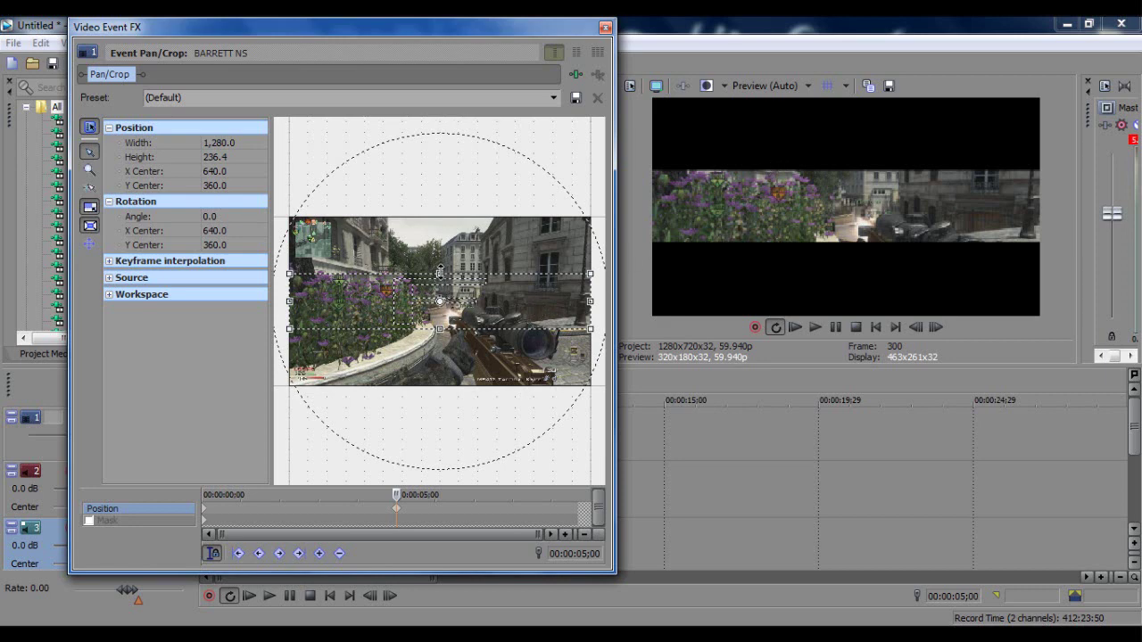
pyautogui.moveTo(440, 272)
pyautogui.mouseDown()
pyautogui.moveTo(440, 285)
pyautogui.moveTo(439, 270)
pyautogui.mouseUp()
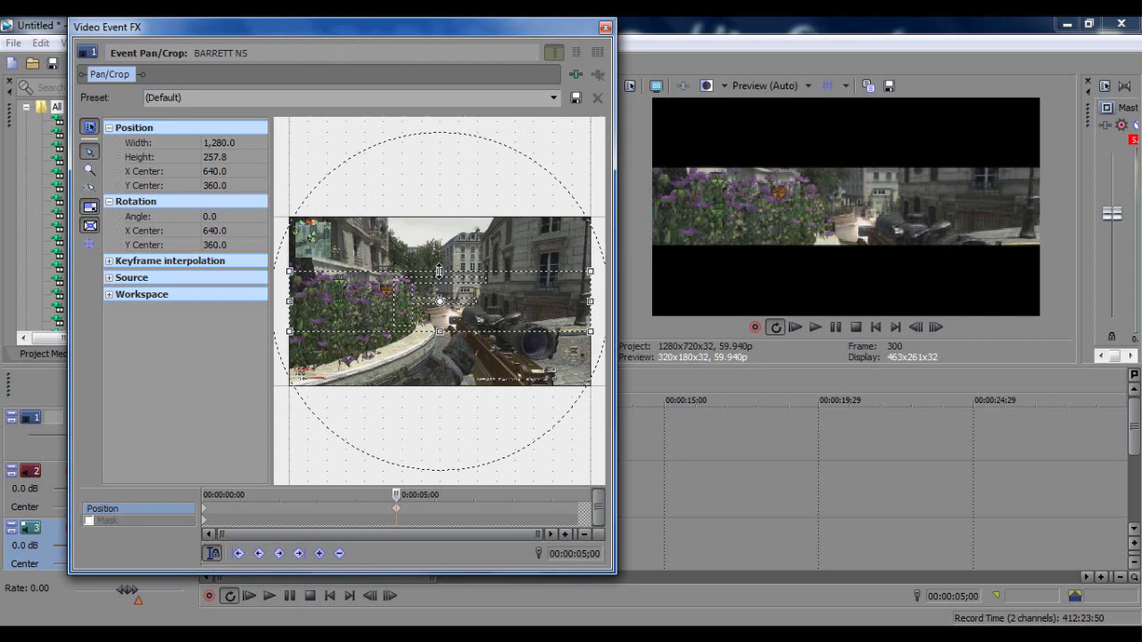
pyautogui.rightClick(398, 509)
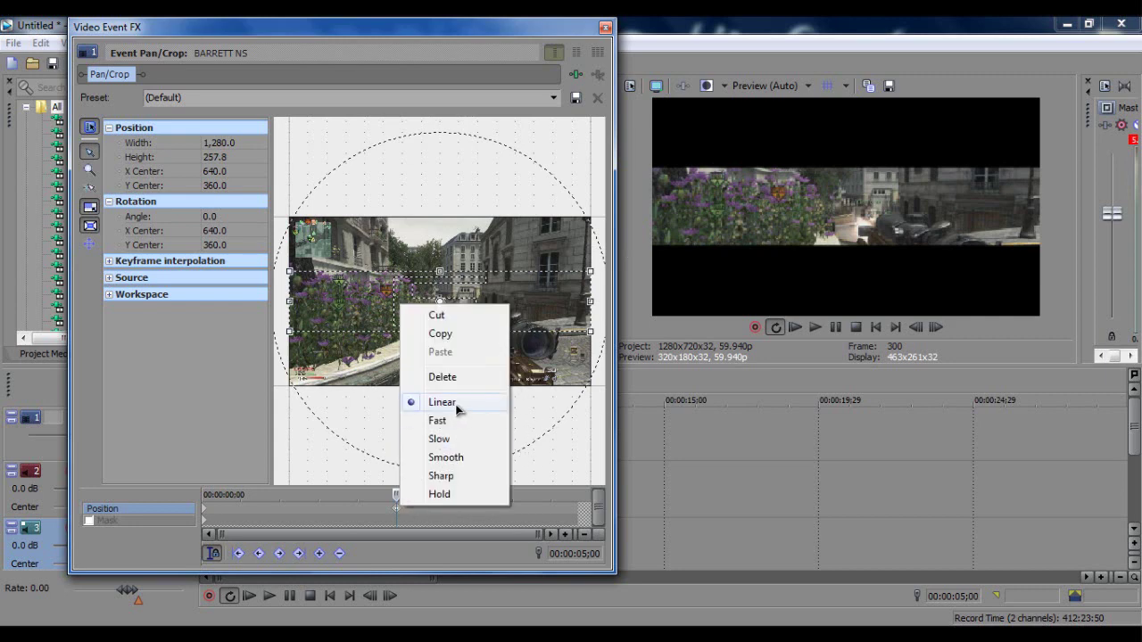
pyautogui.click(528, 492)
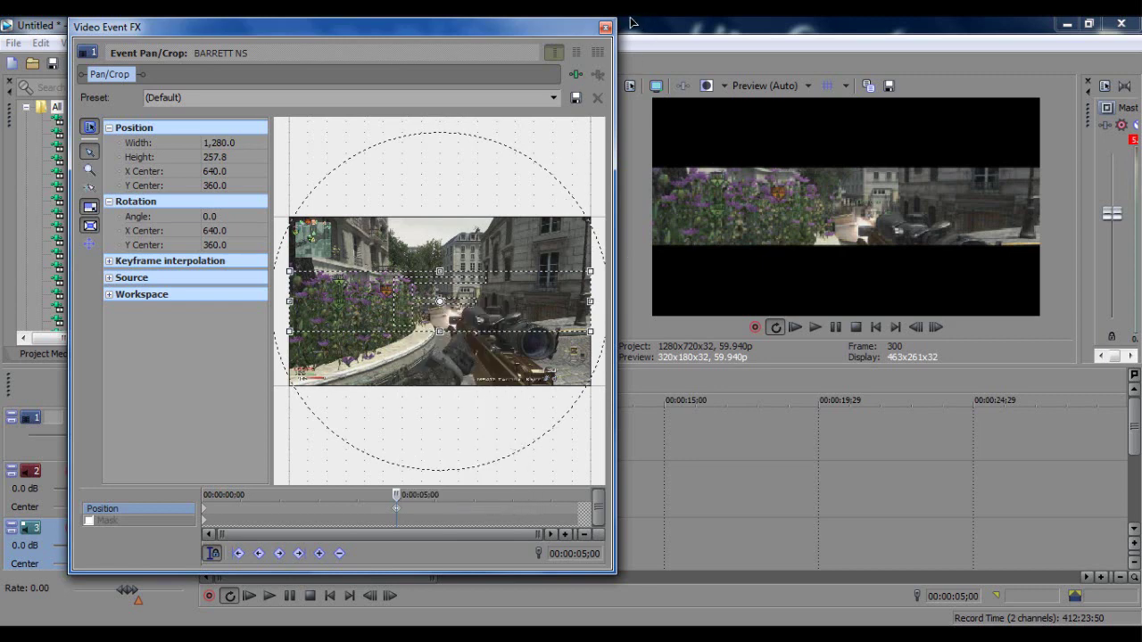
# Add a full-frame (Default) Pan/Crop keyframe at 00:00:03;12 on the gameplay clip
pyautogui.click(605, 30)
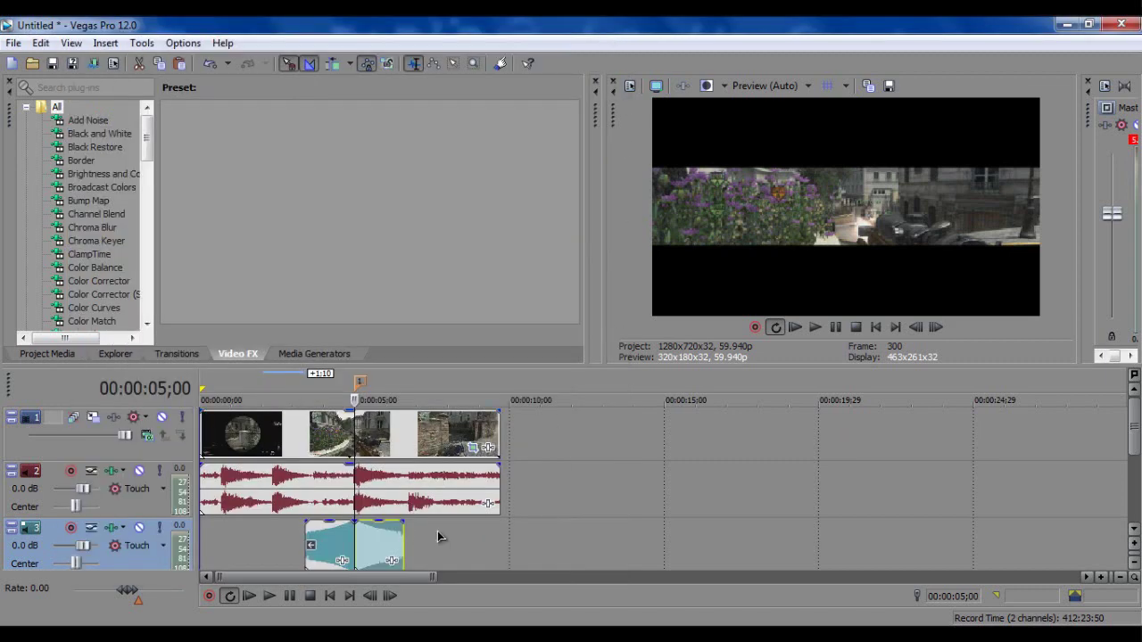
pyautogui.click(305, 531)
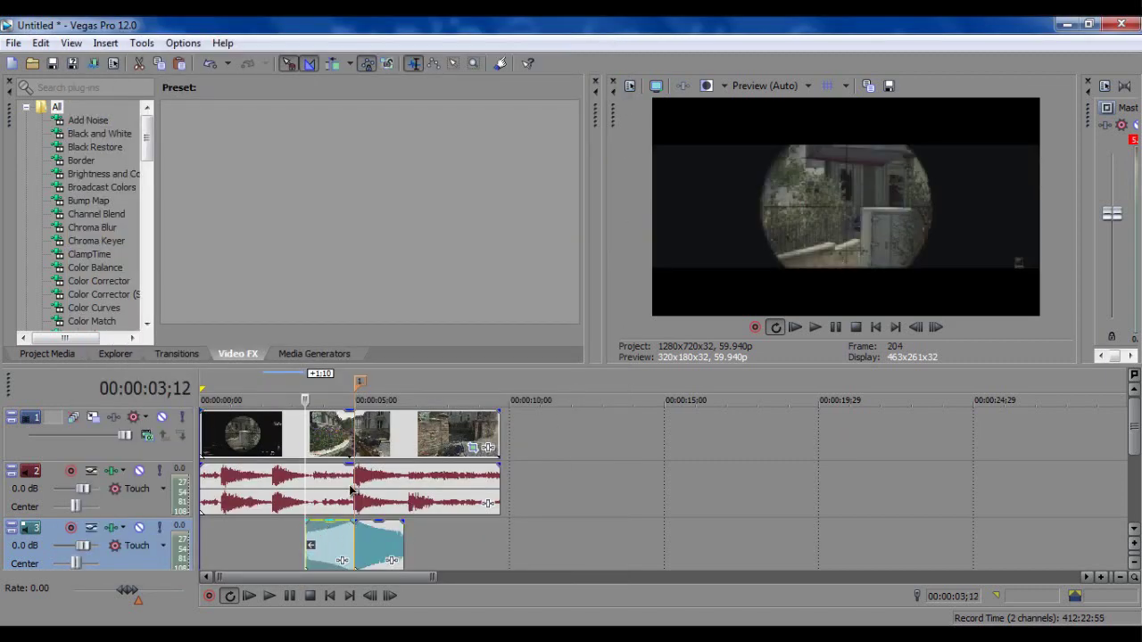
pyautogui.click(472, 448)
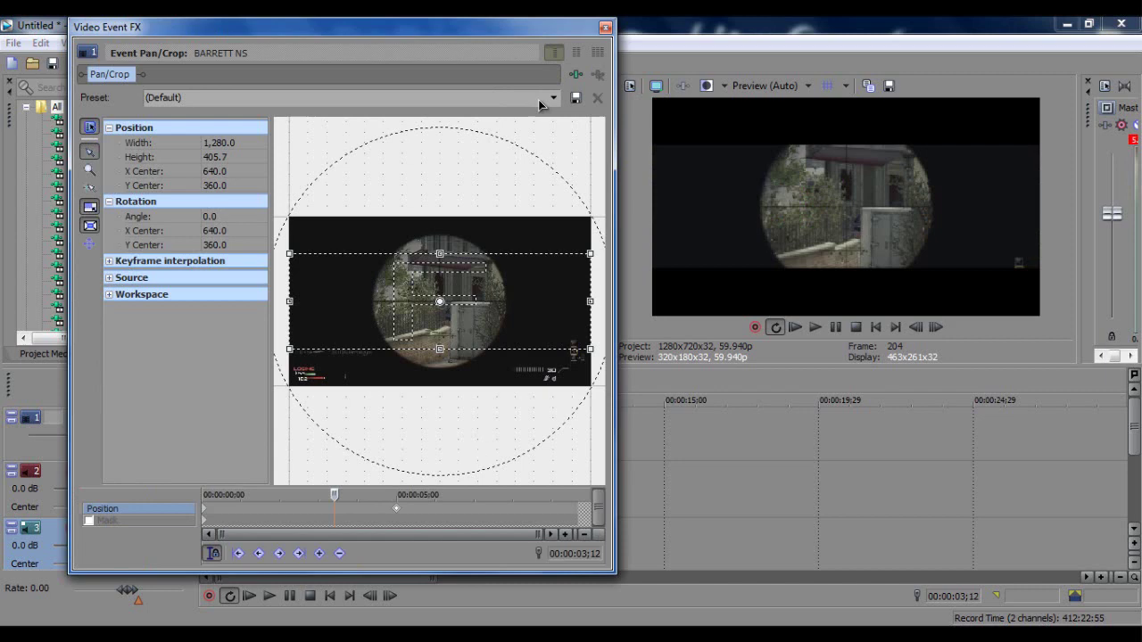
pyautogui.click(554, 100)
pyautogui.click(512, 109)
pyautogui.click(523, 100)
pyautogui.click(554, 98)
pyautogui.click(525, 108)
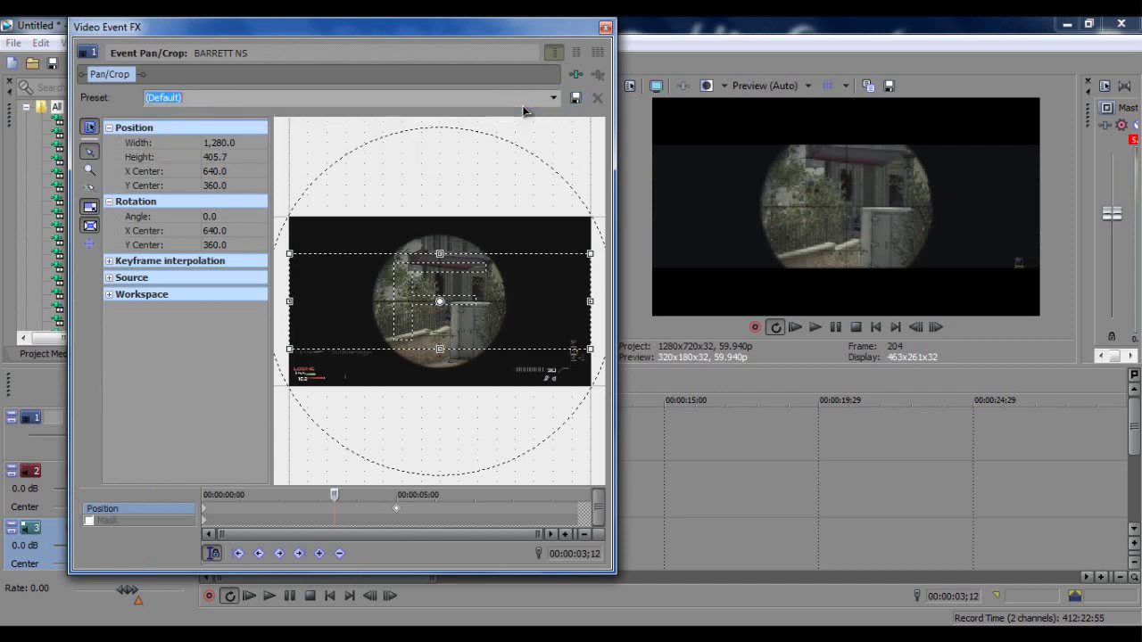
pyautogui.click(554, 100)
pyautogui.click(512, 116)
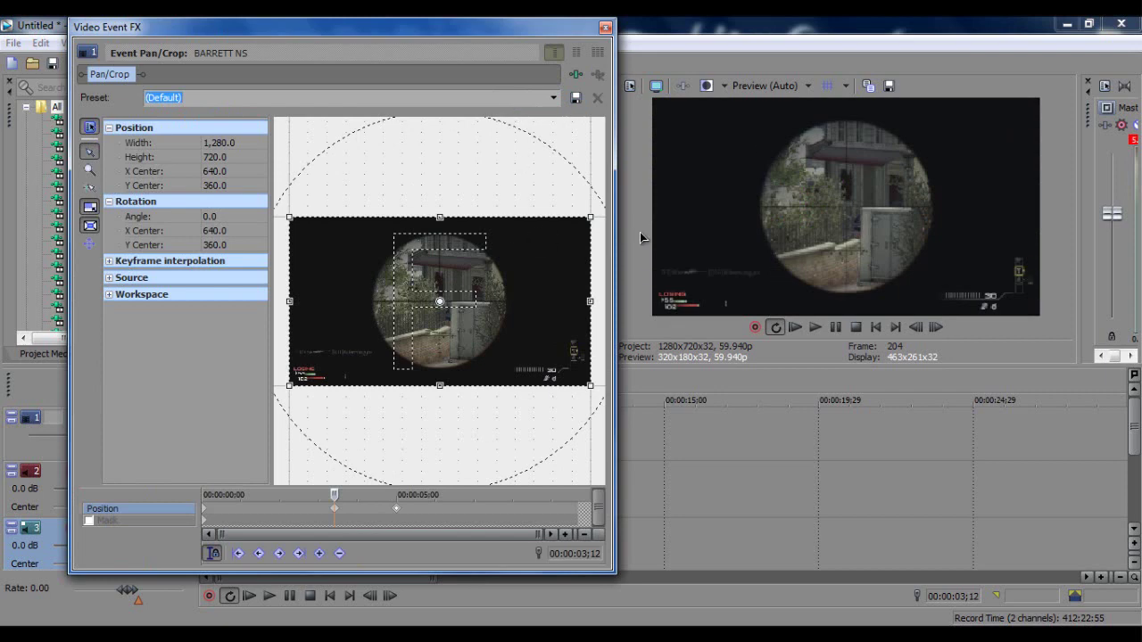
pyautogui.click(605, 29)
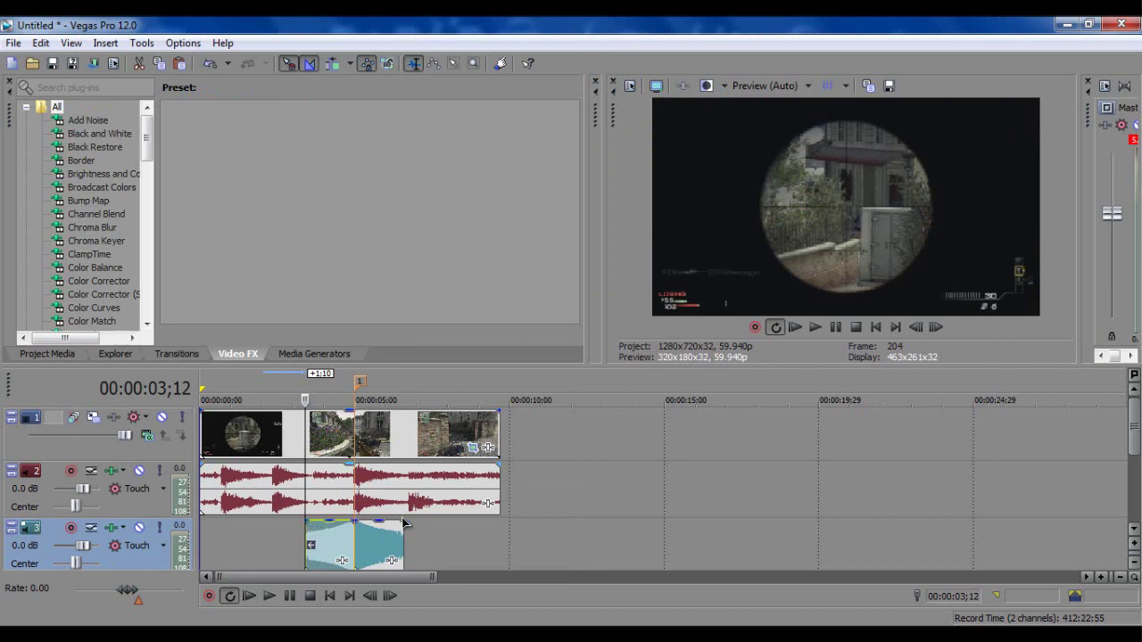
pyautogui.click(360, 384)
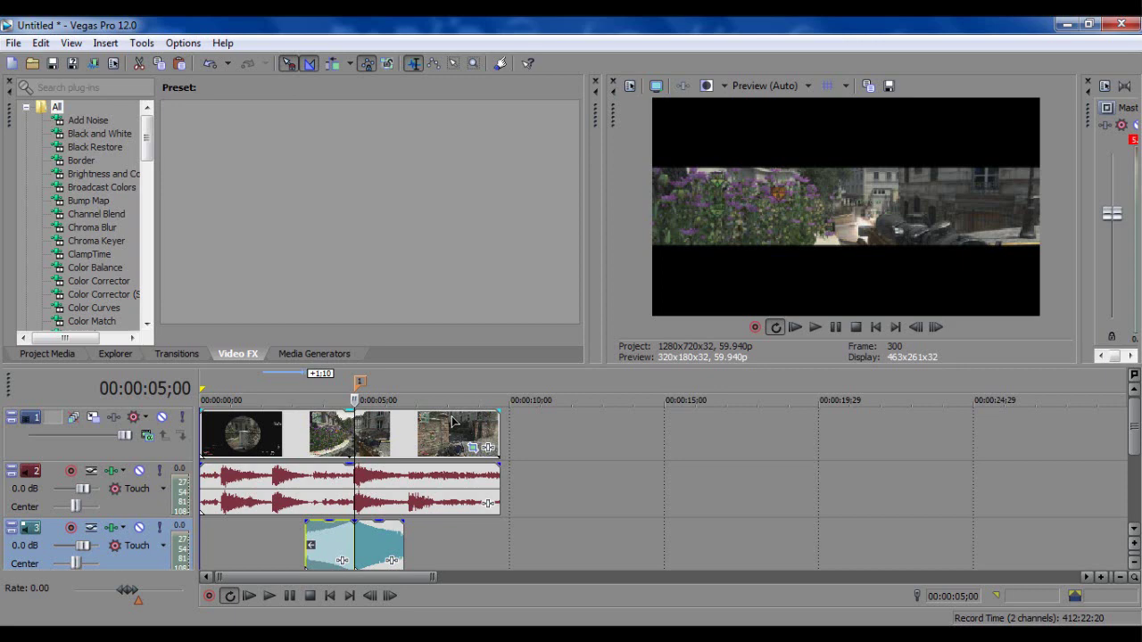
pyautogui.press('Left')
pyautogui.press('Left')
pyautogui.press('Left')
pyautogui.press('Left')
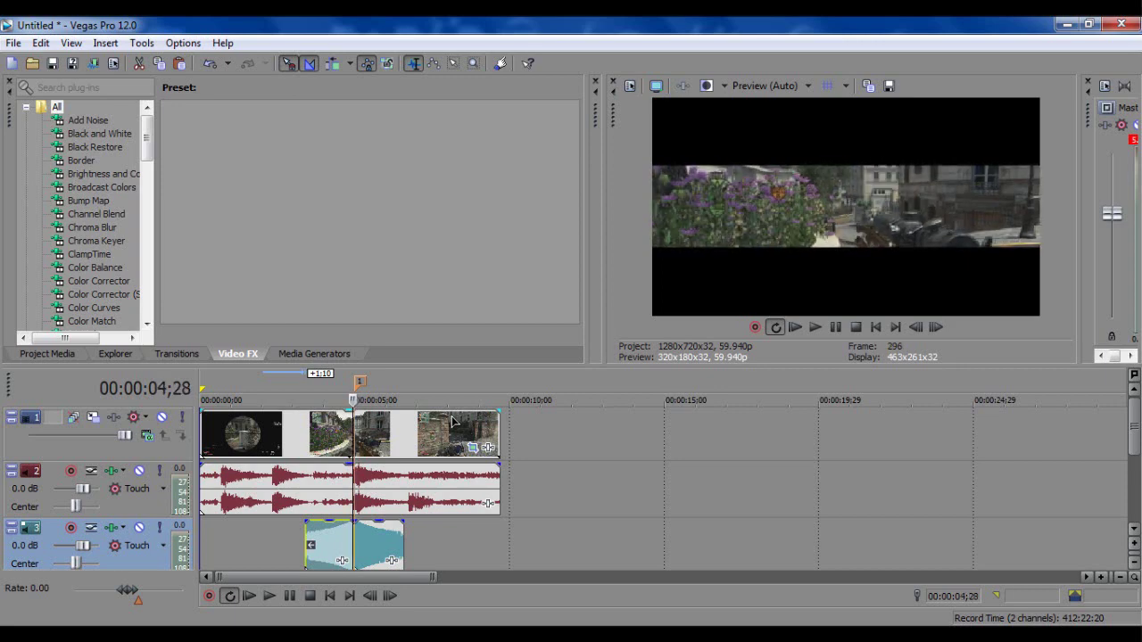
pyautogui.press('Left')
pyautogui.click(309, 534)
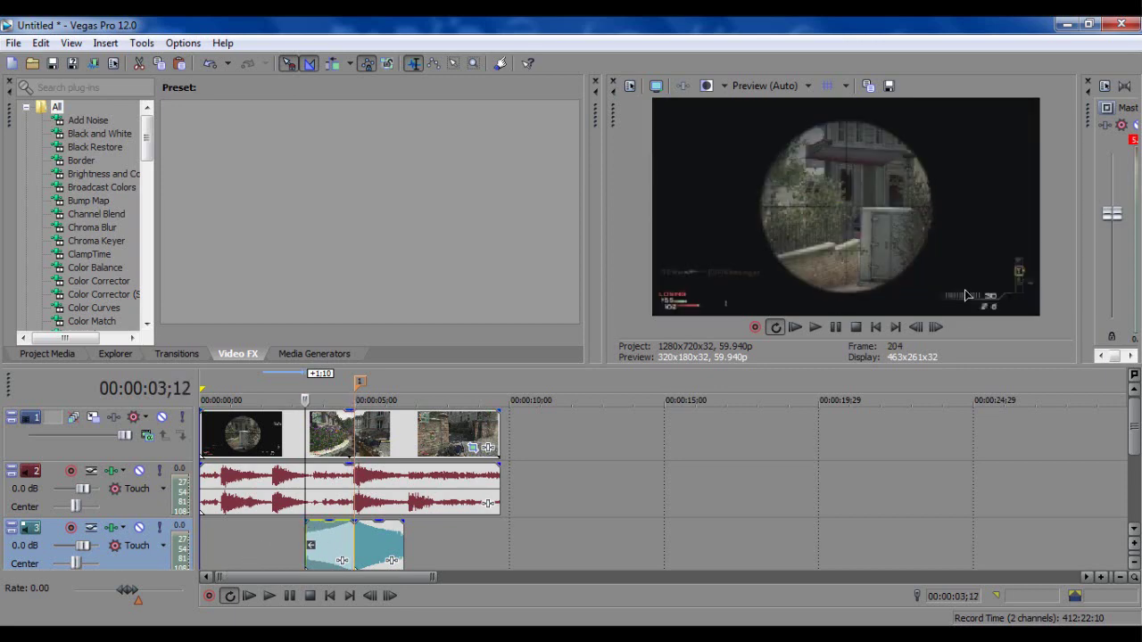
pyautogui.click(936, 327)
pyautogui.click(935, 326)
pyautogui.moveTo(935, 326)
pyautogui.mouseDown()
pyautogui.moveTo(911, 330)
pyautogui.moveTo(937, 328)
pyautogui.mouseUp()
pyautogui.click(914, 328)
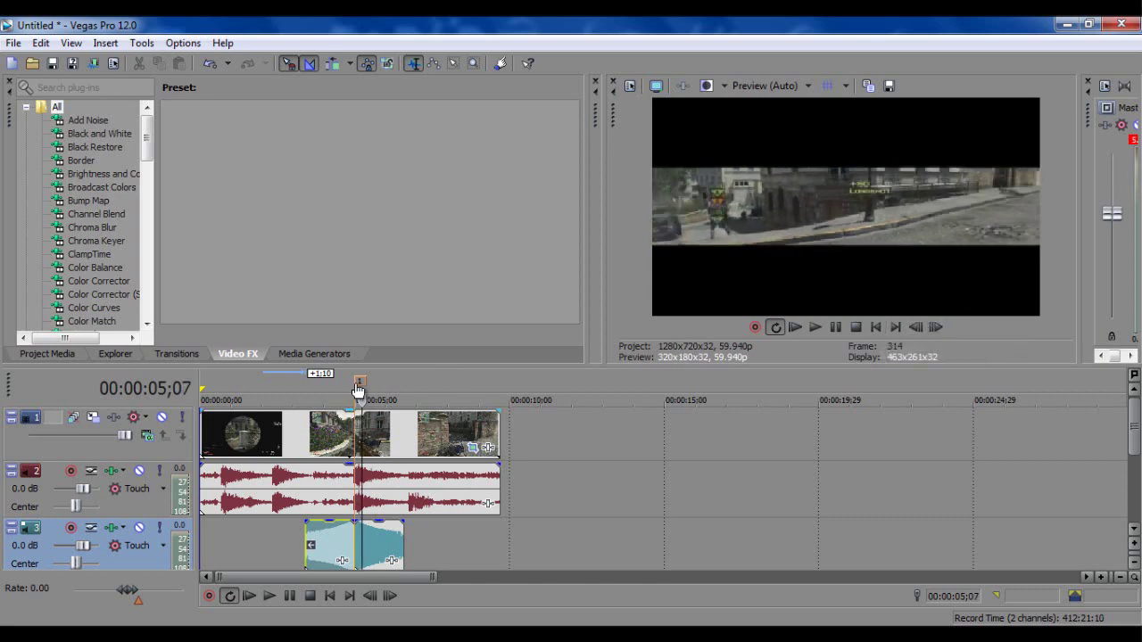
pyautogui.click(470, 449)
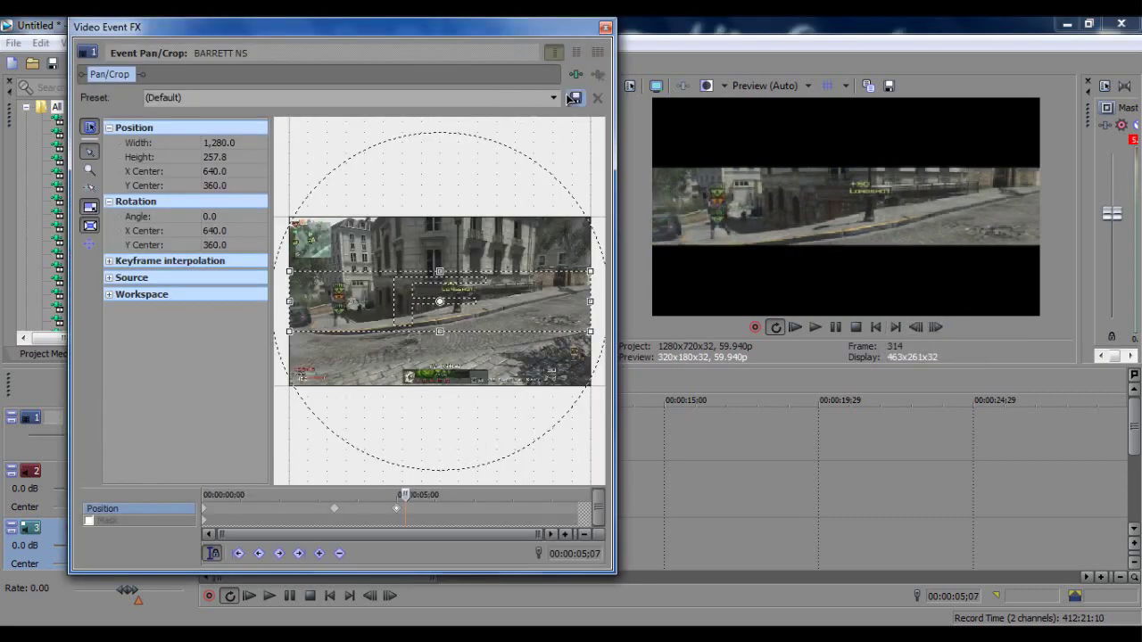
pyautogui.click(552, 98)
pyautogui.click(508, 115)
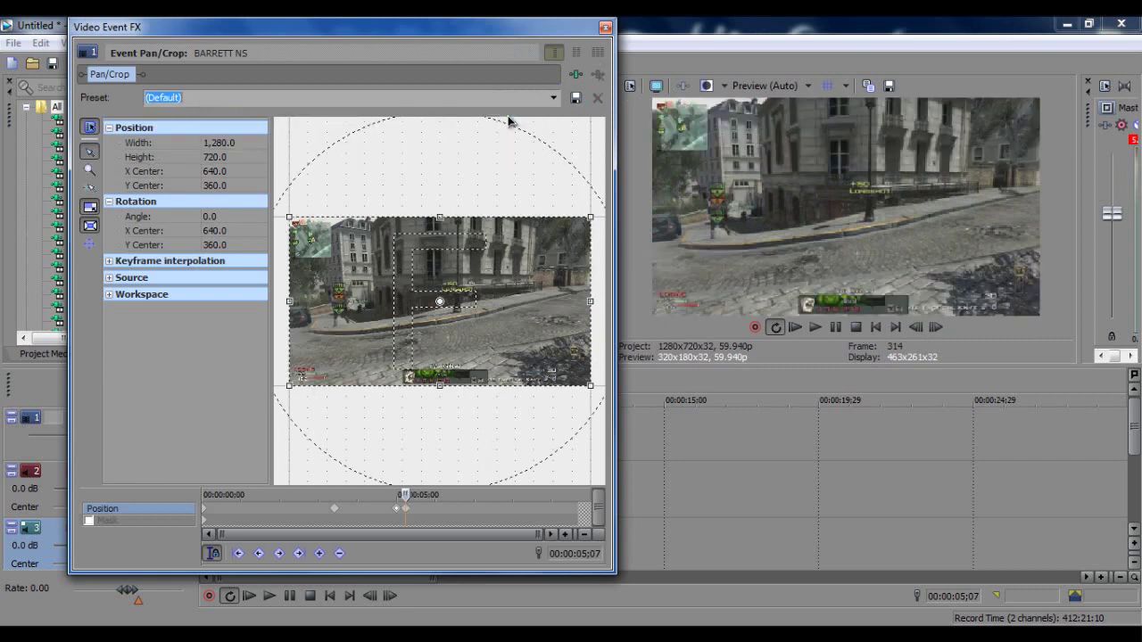
pyautogui.click(605, 28)
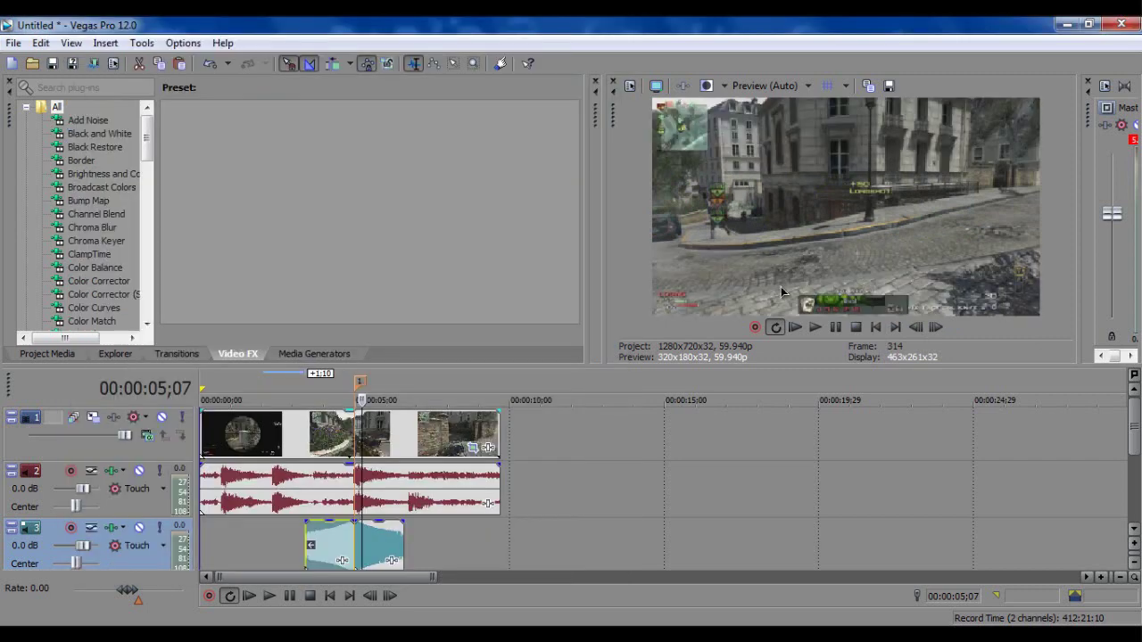
pyautogui.click(795, 328)
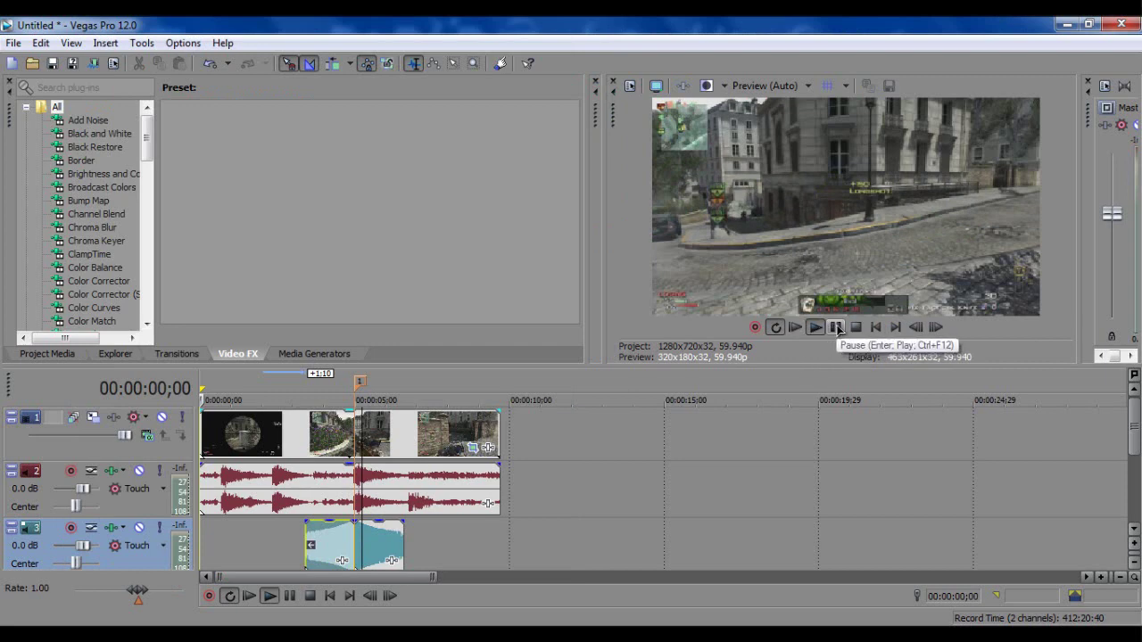
pyautogui.click(313, 439)
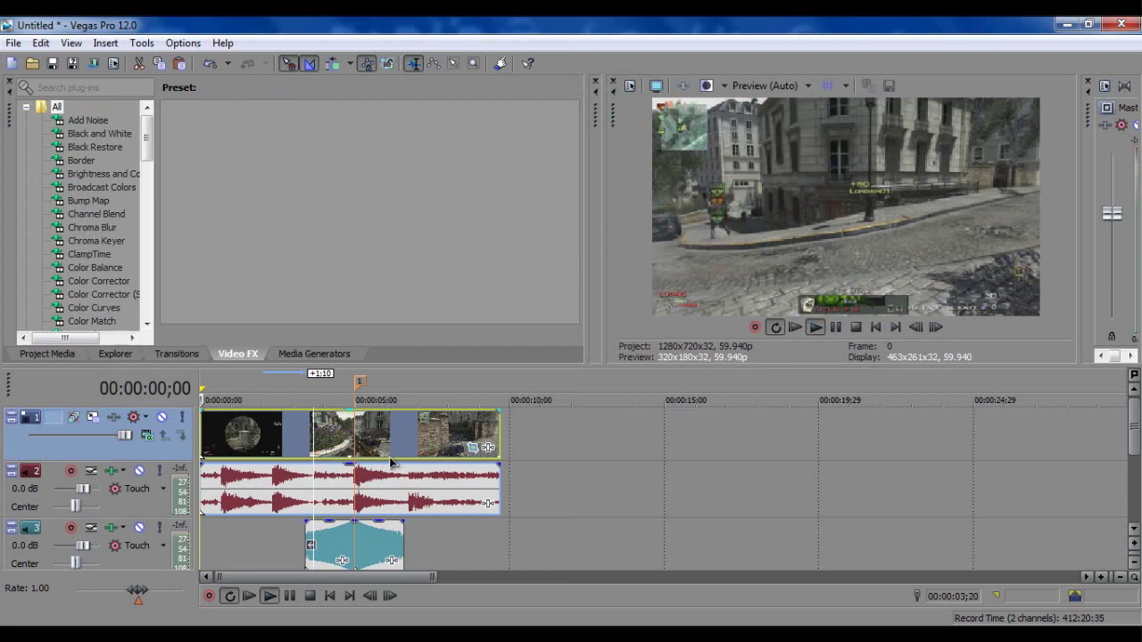
pyautogui.click(308, 396)
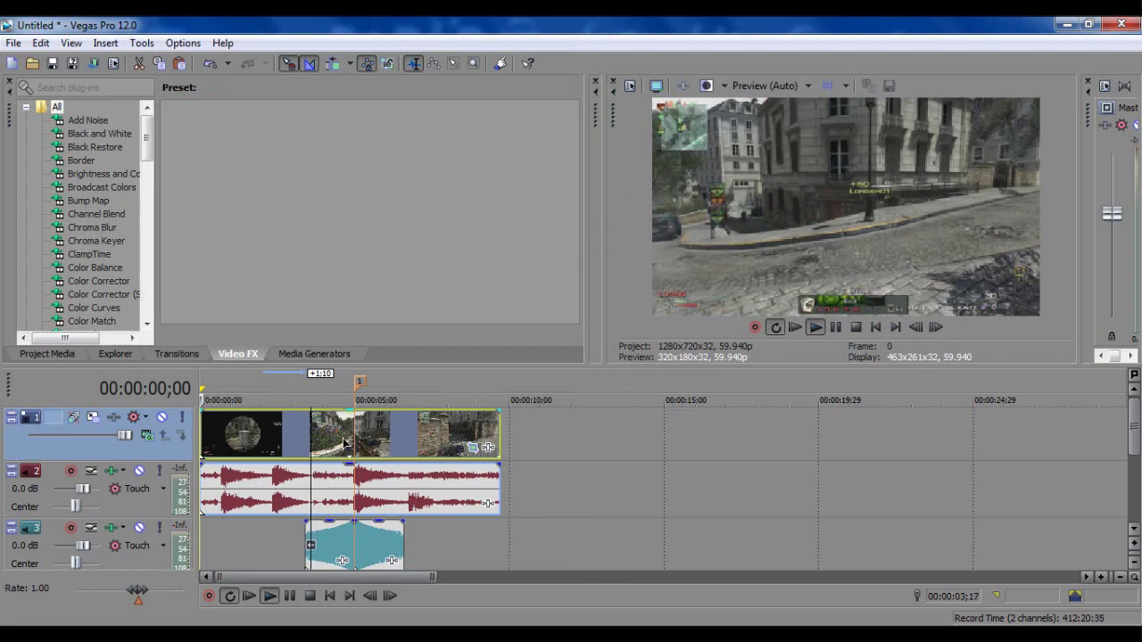
pyautogui.press('space')
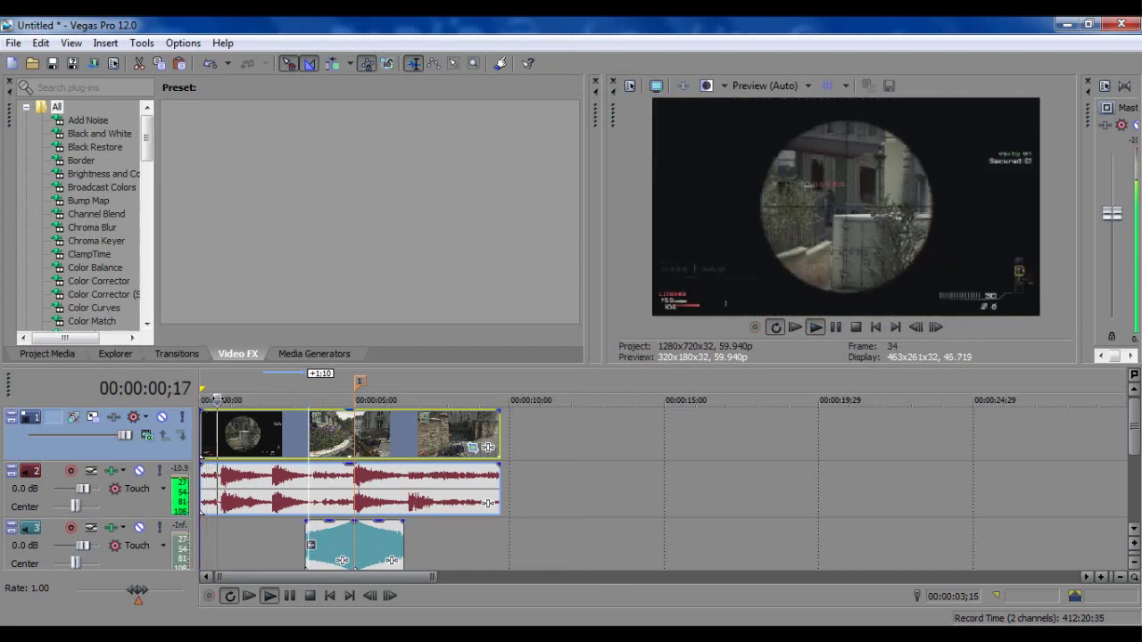
pyautogui.click(797, 329)
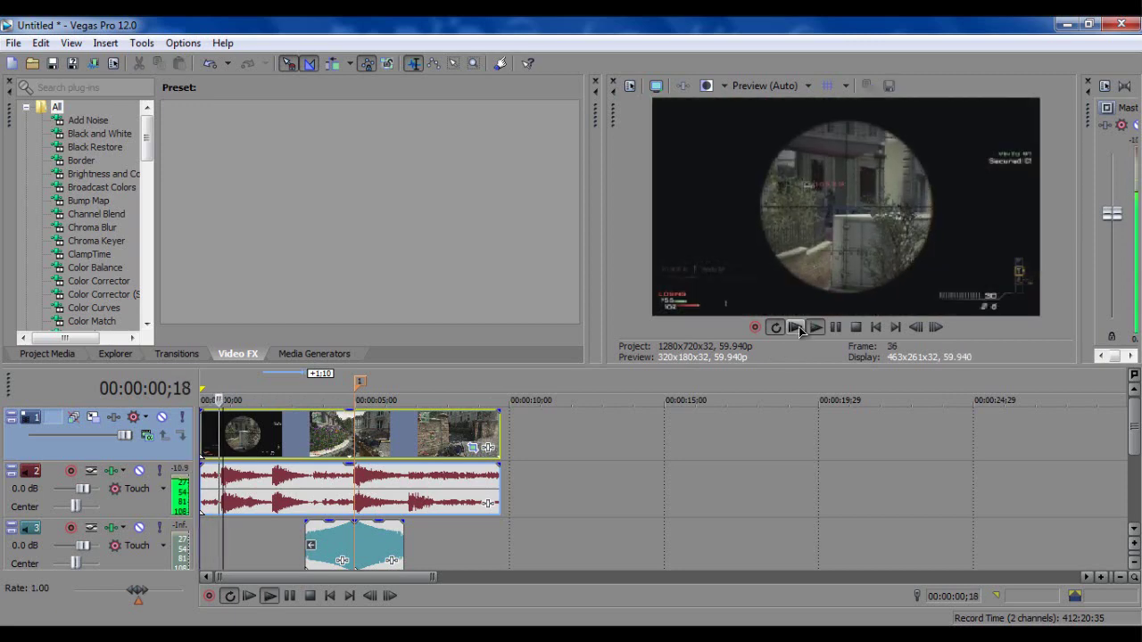
pyautogui.press('Return')
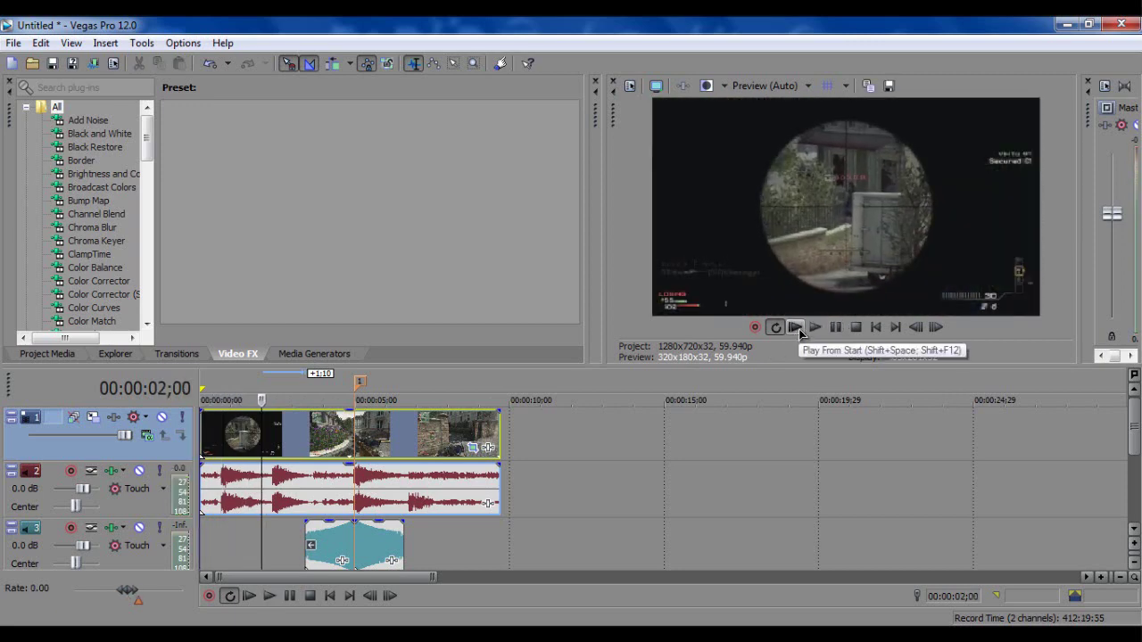
pyautogui.click(797, 328)
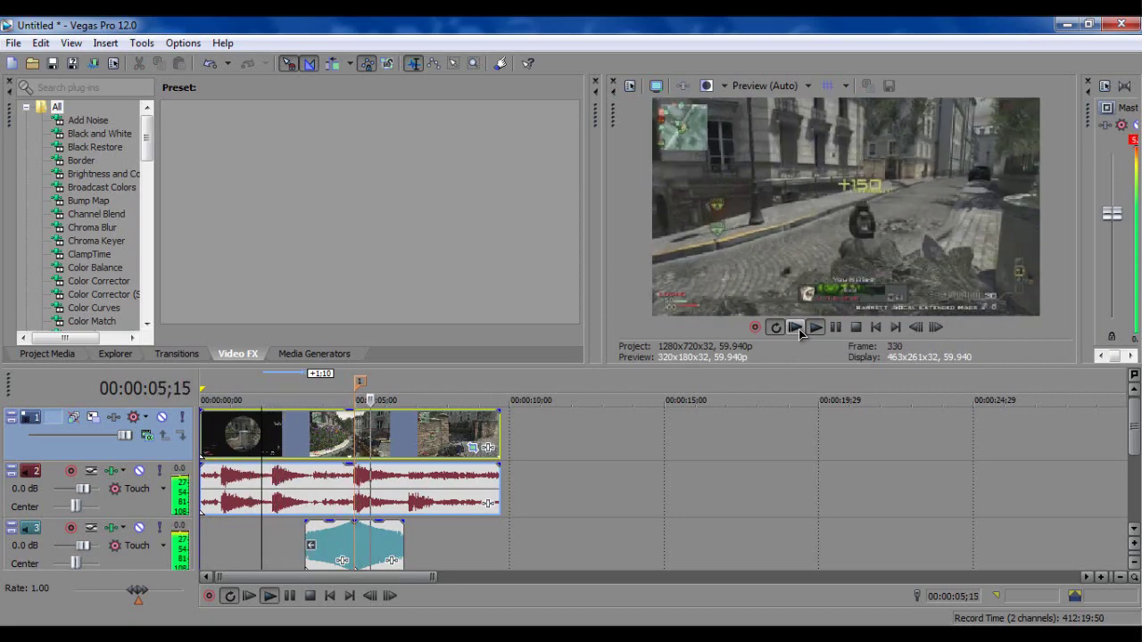
pyautogui.click(835, 327)
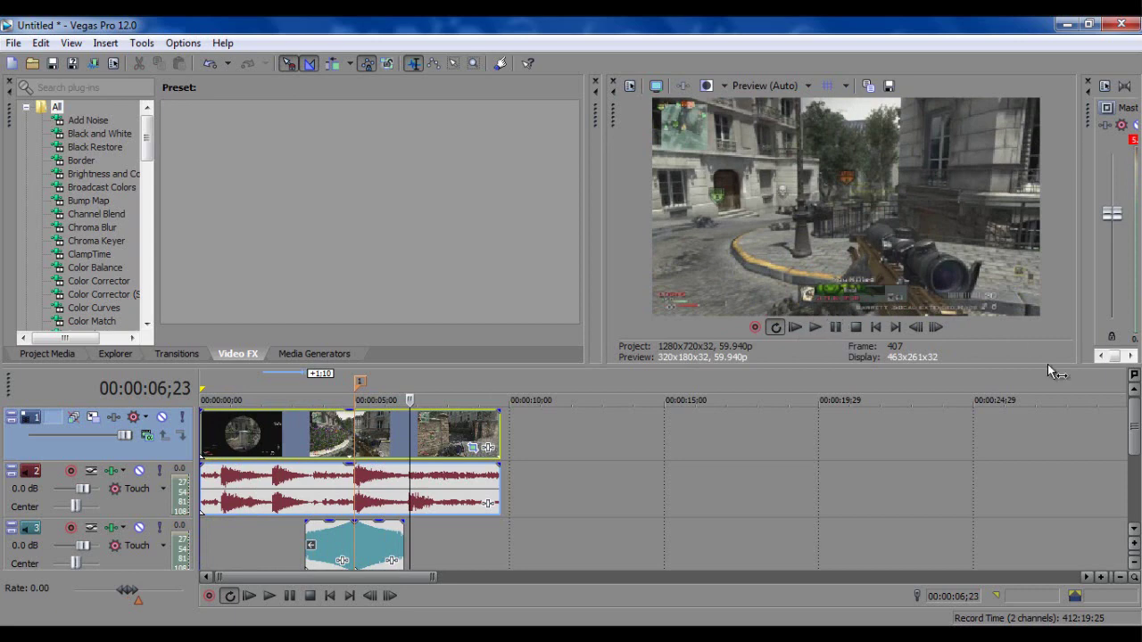
# Drag k-391 song!.mp3 from the ADinosaurBona Editing Pack folder onto track 4
pyautogui.moveTo(1134, 452); pyautogui.dragTo(1115, 468)
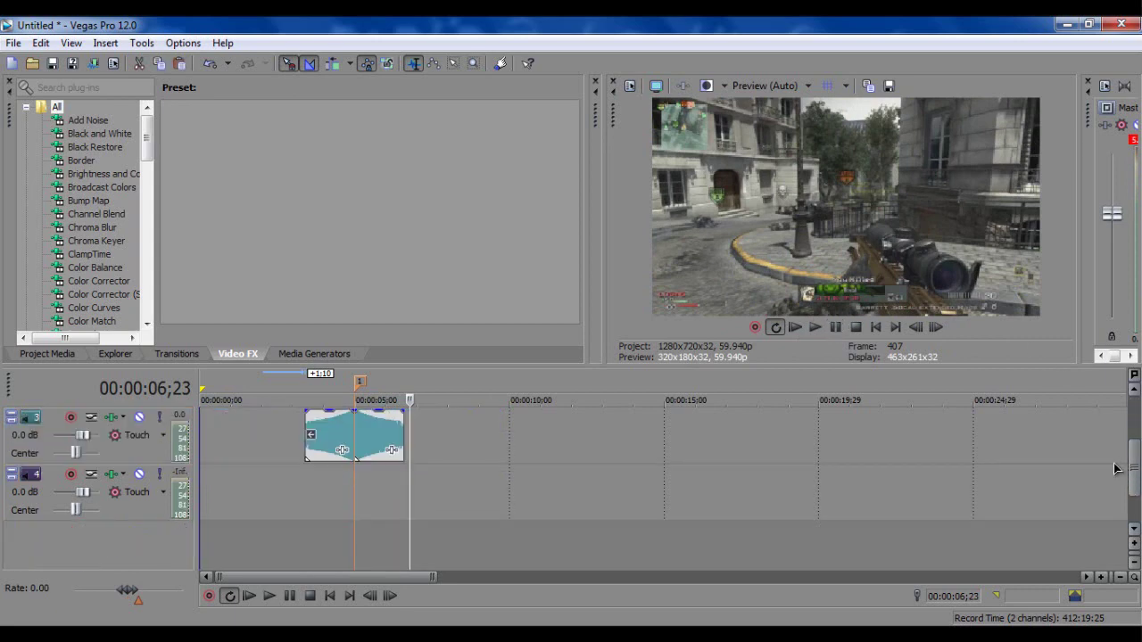
pyautogui.moveTo(230, 635)
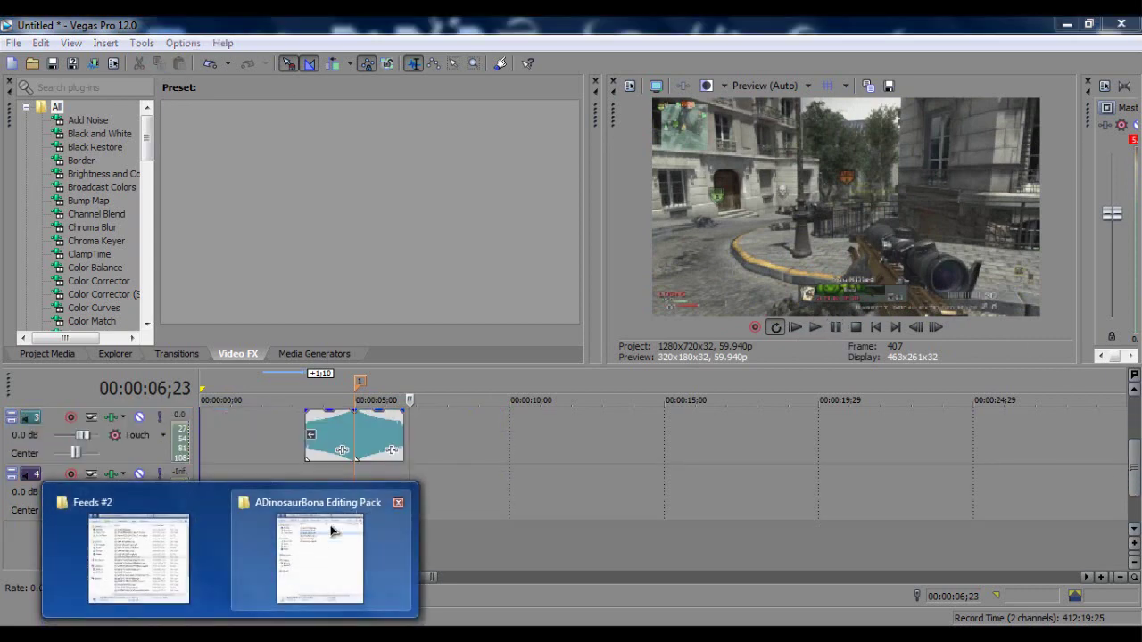
pyautogui.moveTo(313, 536)
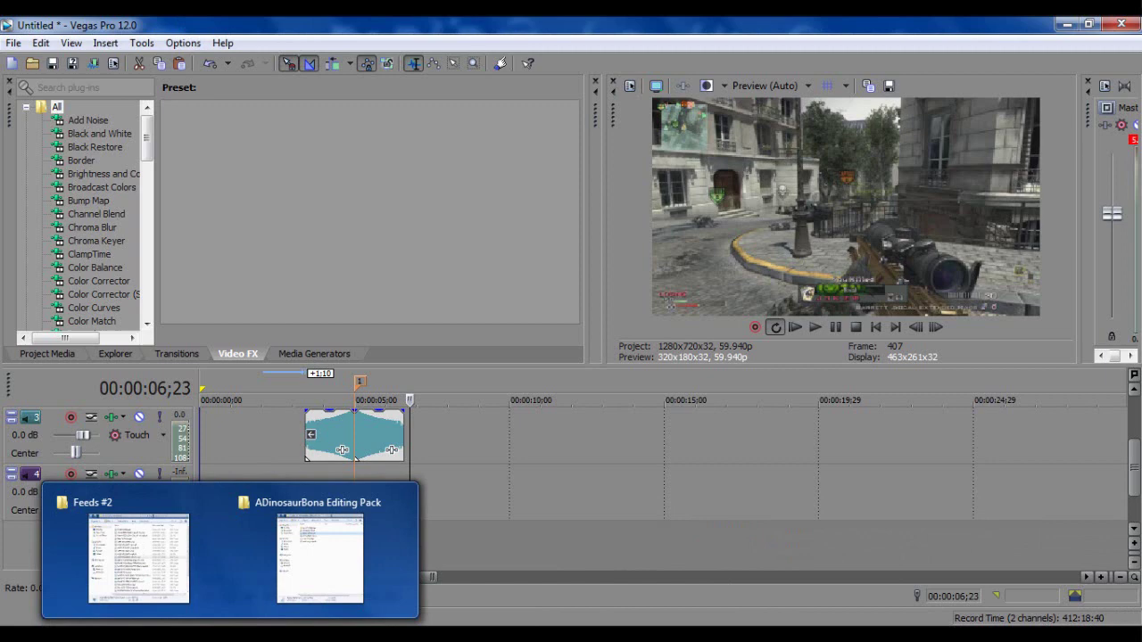
pyautogui.click(326, 549)
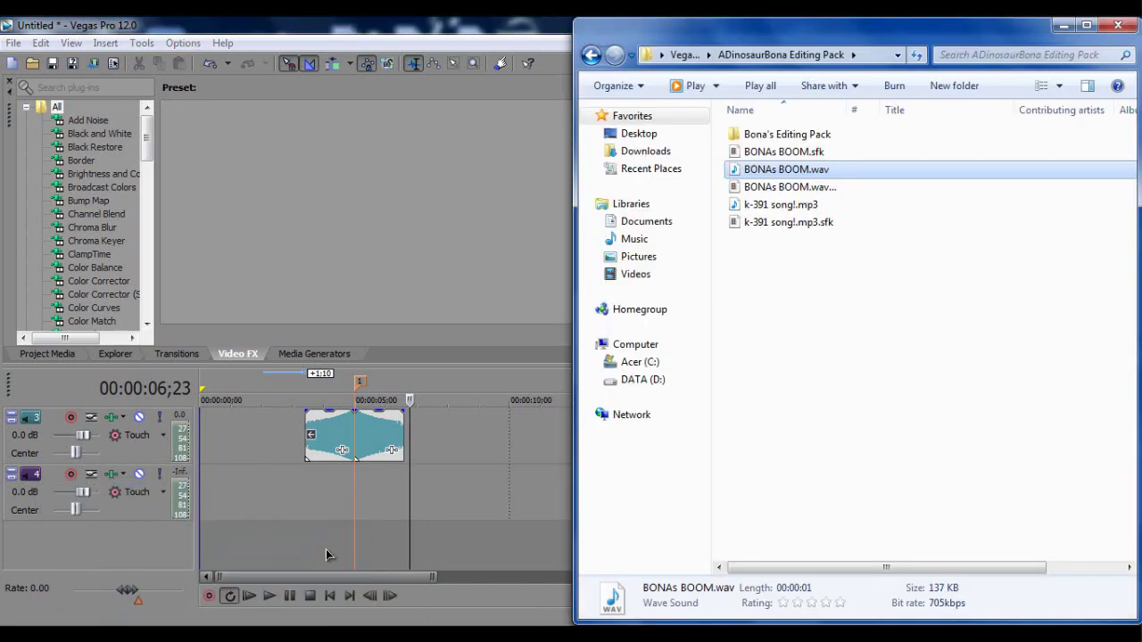
pyautogui.click(779, 208)
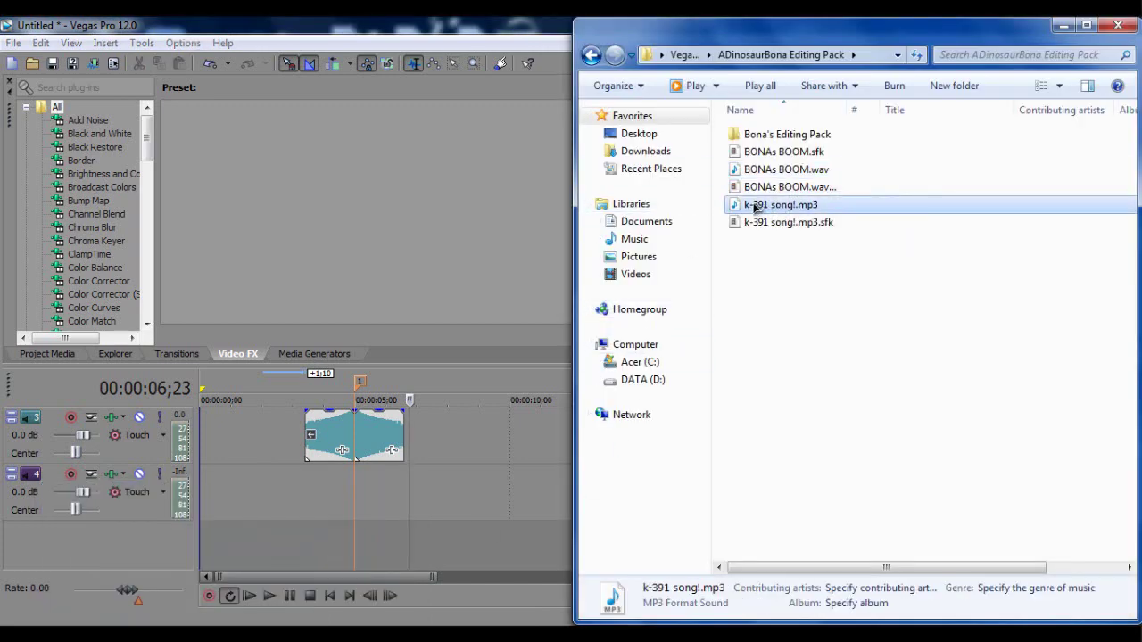
pyautogui.moveTo(754, 207); pyautogui.dragTo(202, 501)
# Place the song on track 4 and play it to find the louder section near 1:03
pyautogui.click(479, 421)
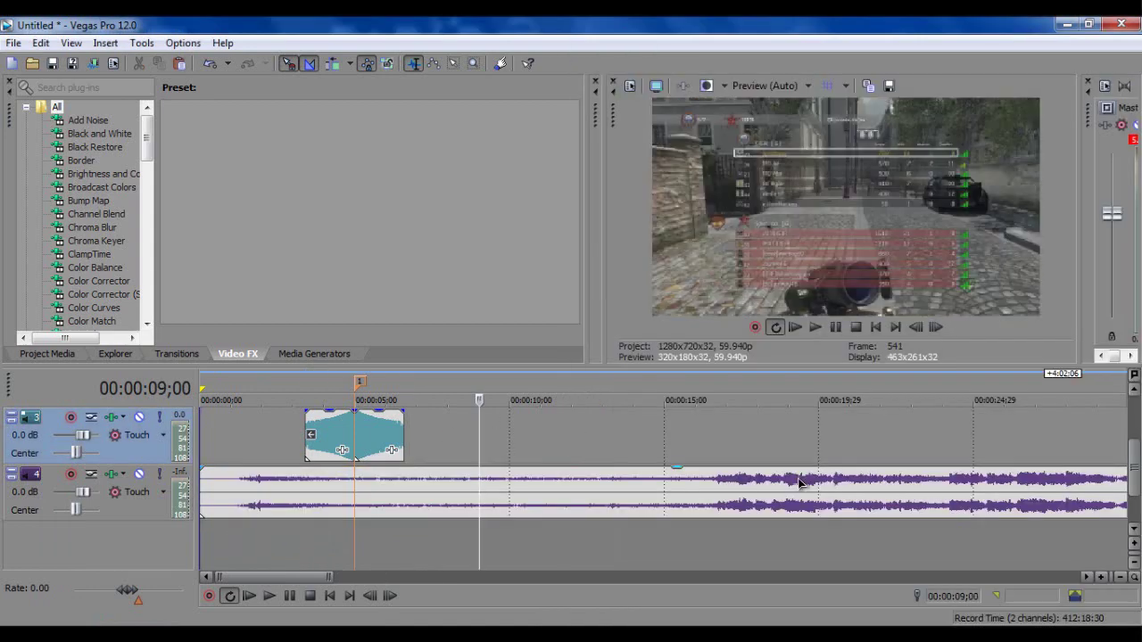
pyautogui.scroll(-8, 794, 480)
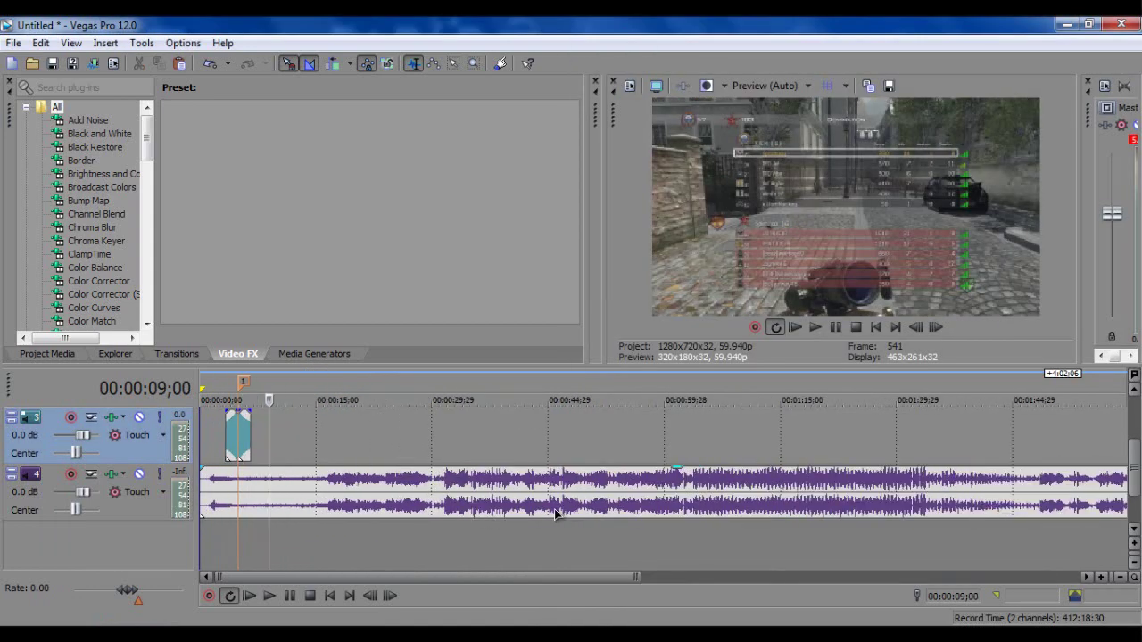
pyautogui.click(523, 486)
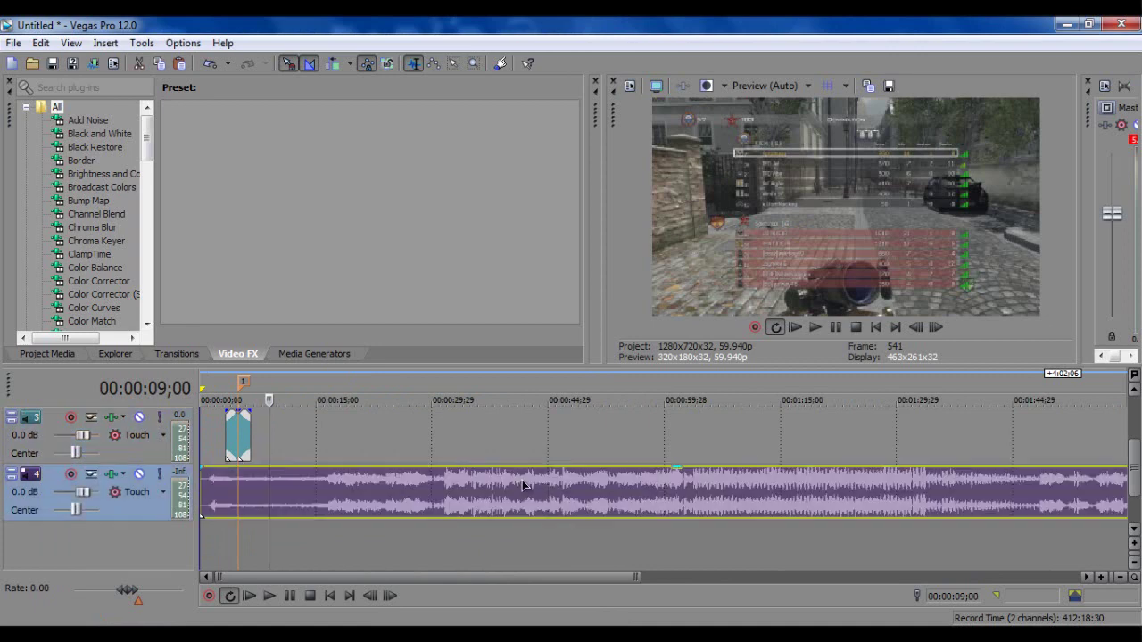
pyautogui.click(443, 499)
pyautogui.click(814, 328)
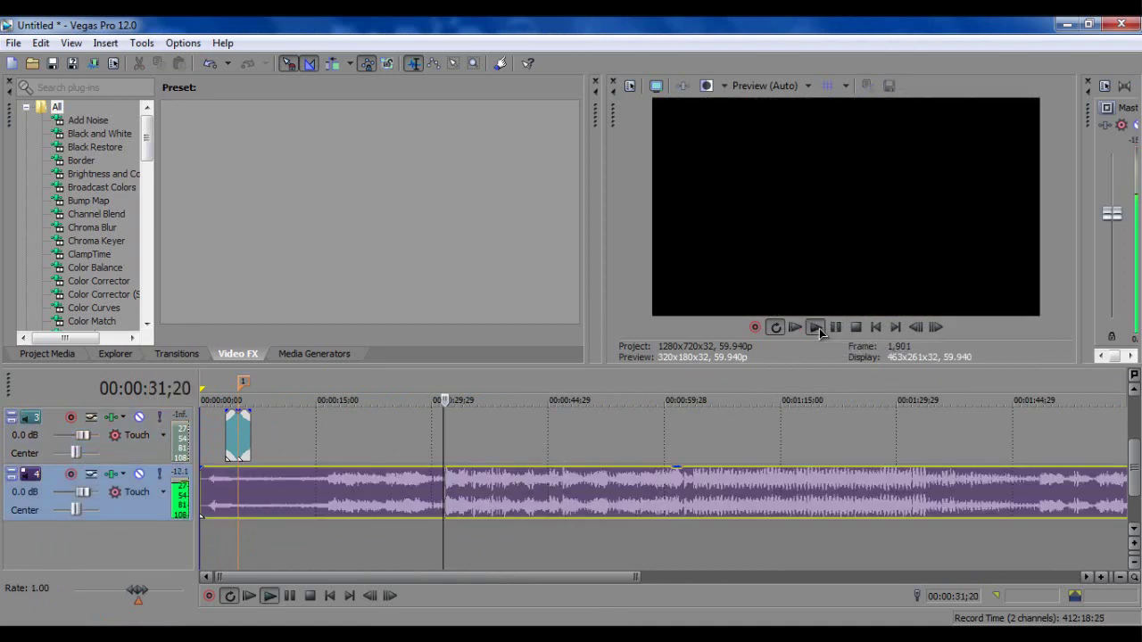
pyautogui.click(687, 483)
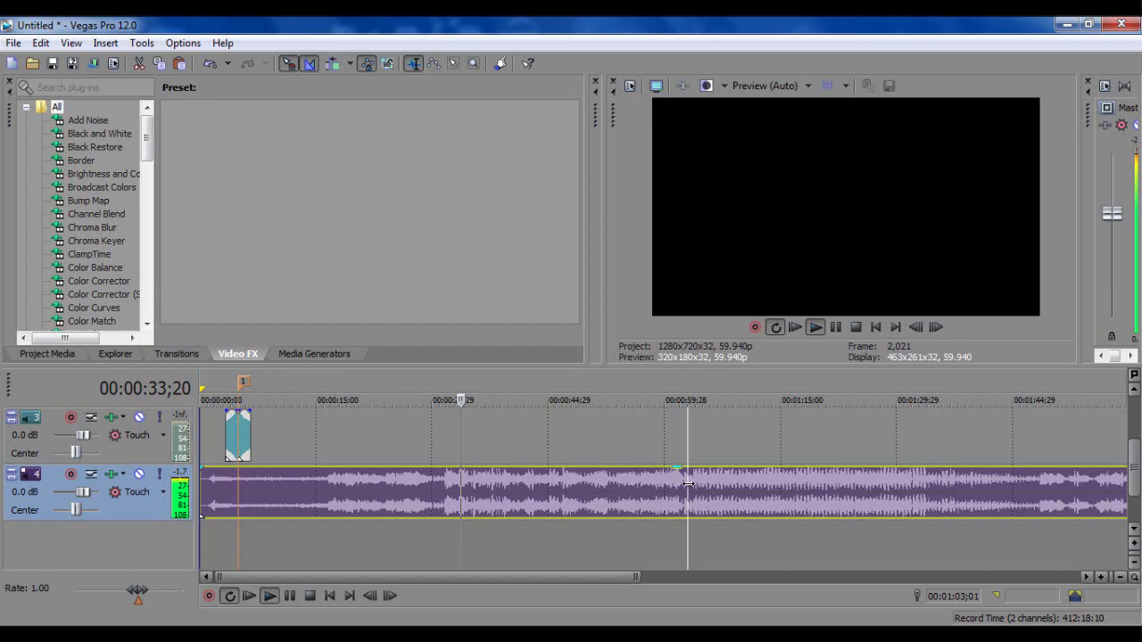
pyautogui.click(814, 327)
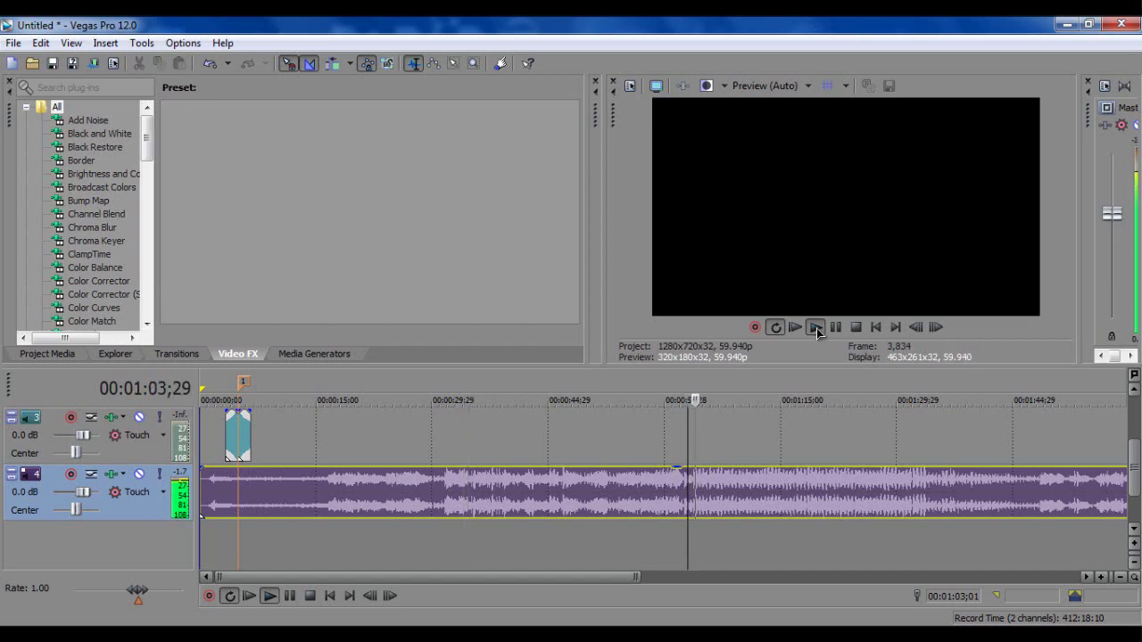
pyautogui.click(835, 328)
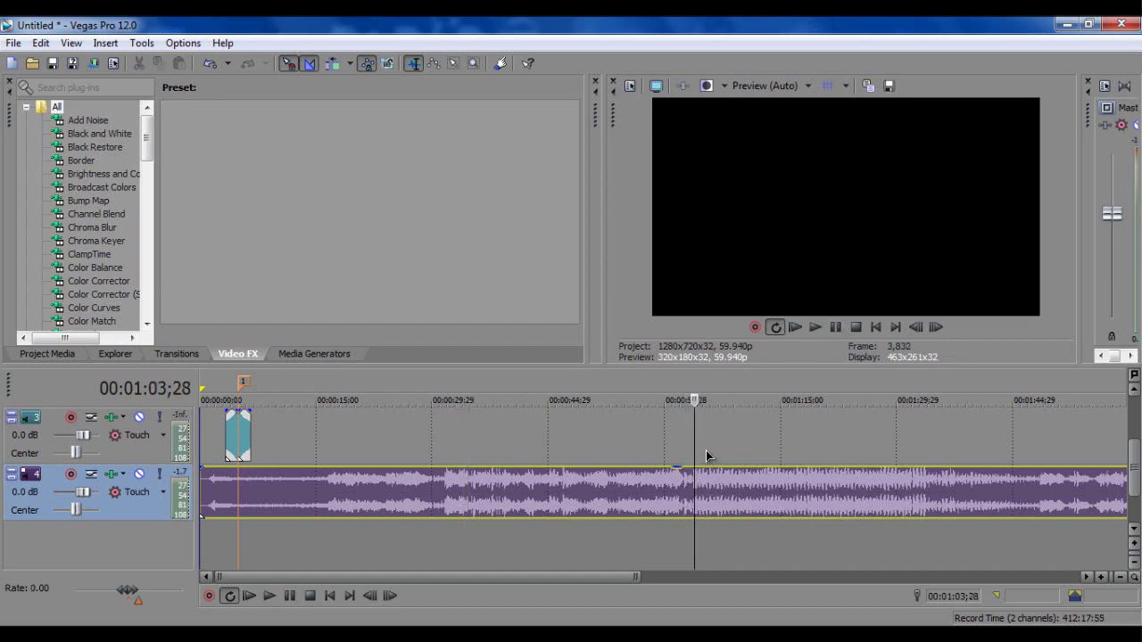
# Step frame by frame to put the cursor at exactly 00:01:03;19
pyautogui.press('Left')
pyautogui.press('Left')
pyautogui.press('Left')
pyautogui.press('Left')
pyautogui.press('Left')
pyautogui.press('Left')
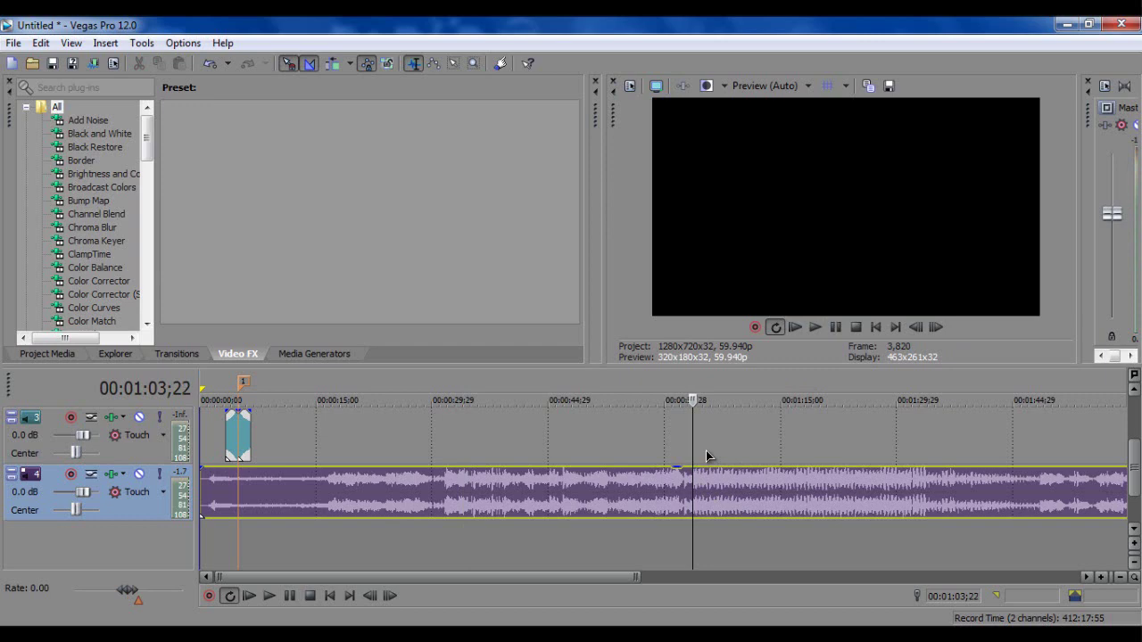
pyautogui.press('Left')
pyautogui.press('Left')
pyautogui.press('Left')
pyautogui.press('Left')
pyautogui.press('Left')
pyautogui.press('Left')
pyautogui.scroll(-1, 706, 455)
pyautogui.press('Left')
pyautogui.press('Left')
pyautogui.press('Left')
pyautogui.press('Left')
pyautogui.press('Left')
pyautogui.press('Left')
pyautogui.press('Left')
pyautogui.press('Left')
pyautogui.press('Left')
pyautogui.press('Left')
pyautogui.press('Left')
pyautogui.press('Left')
pyautogui.press('Left')
pyautogui.press('Left')
pyautogui.press('Left')
pyautogui.press('Left')
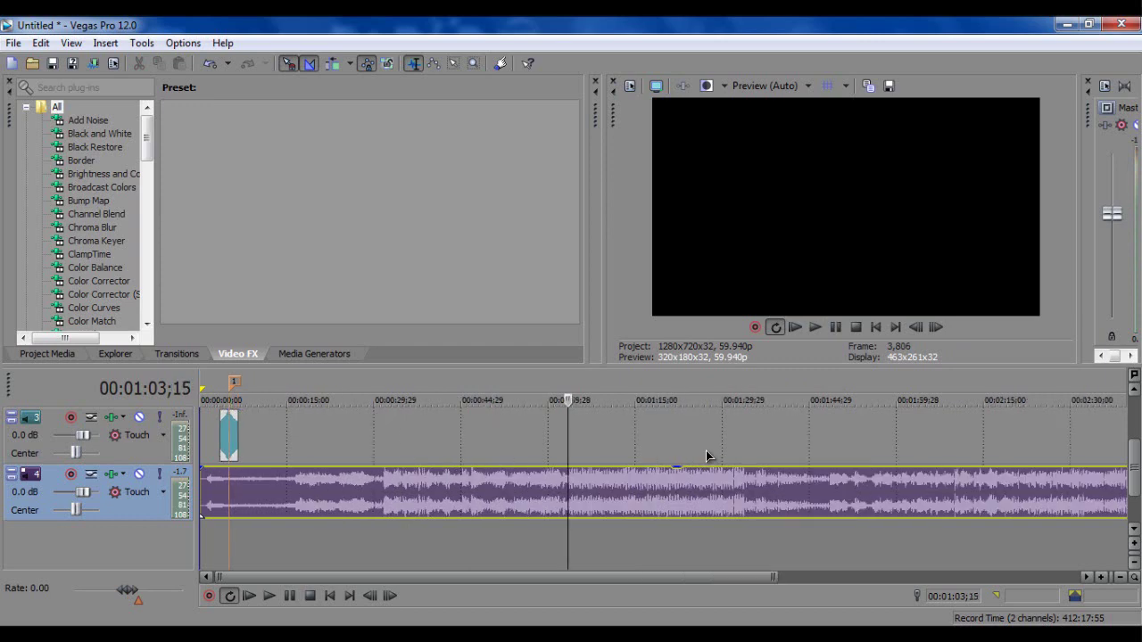
pyautogui.press('Right')
pyautogui.press('Right')
pyautogui.press('Right')
pyautogui.press('Right')
pyautogui.press('Right')
pyautogui.press('Right')
pyautogui.press('Right')
pyautogui.press('Right')
pyautogui.press('Right')
pyautogui.press('Right')
pyautogui.press('Right')
pyautogui.press('Right')
pyautogui.press('Right')
pyautogui.press('Right')
pyautogui.press('Right')
pyautogui.press('Right')
# Trim the music to start at 00:01:03;19, move it to the timeline start, and preview
pyautogui.moveTo(201, 494); pyautogui.dragTo(569, 494)
pyautogui.scroll(10, 403, 528)
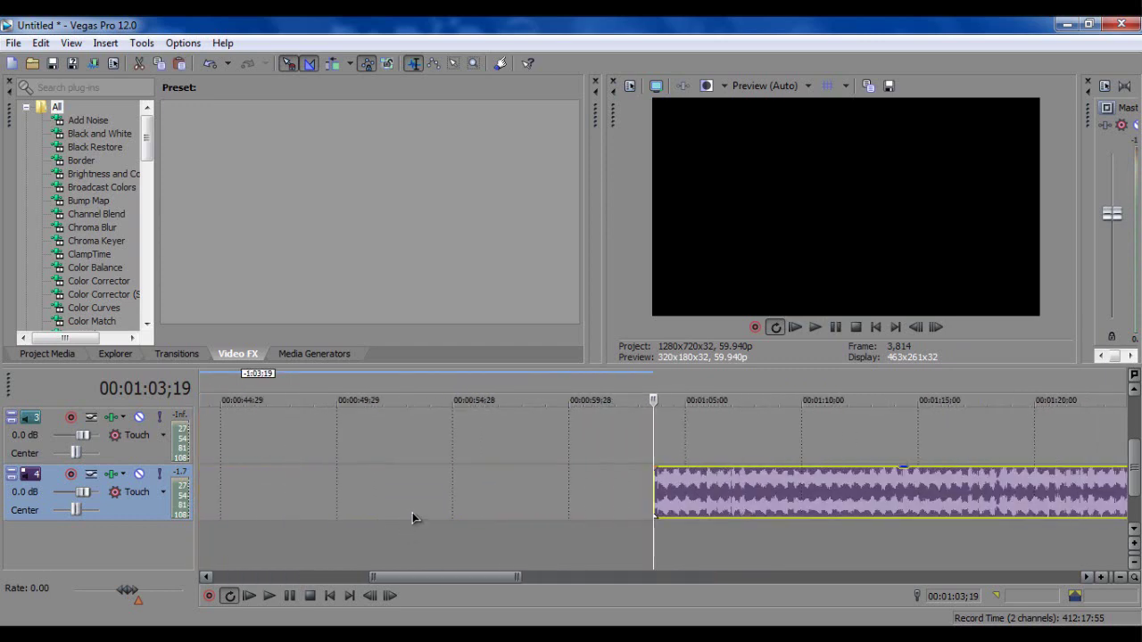
pyautogui.moveTo(3, 482); pyautogui.dragTo(669, 496)
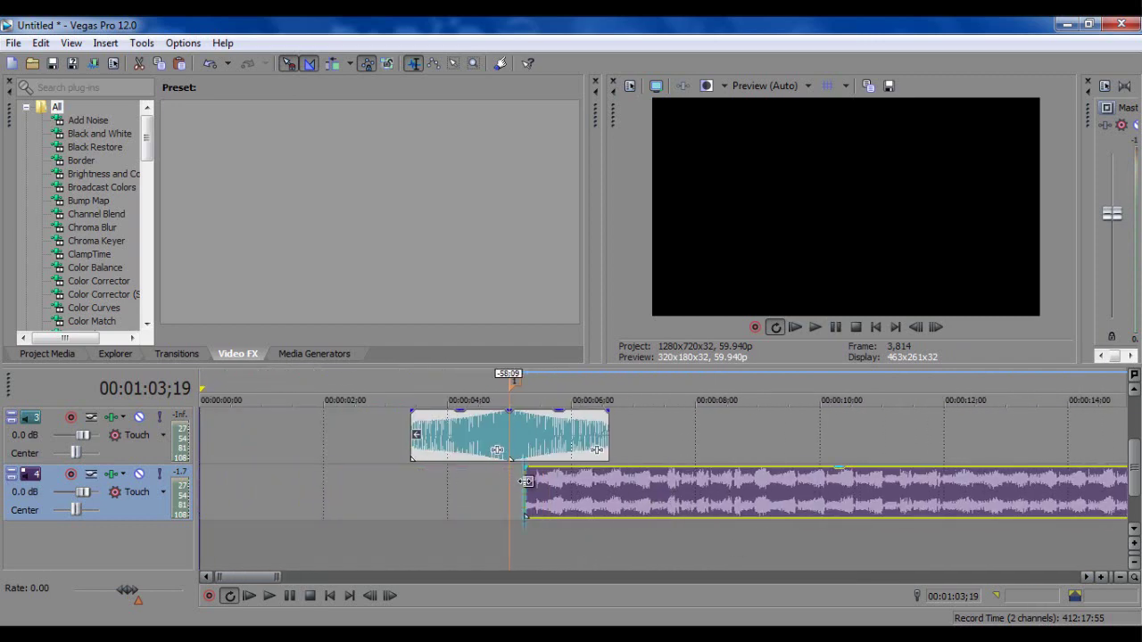
pyautogui.moveTo(525, 482); pyautogui.dragTo(564, 542)
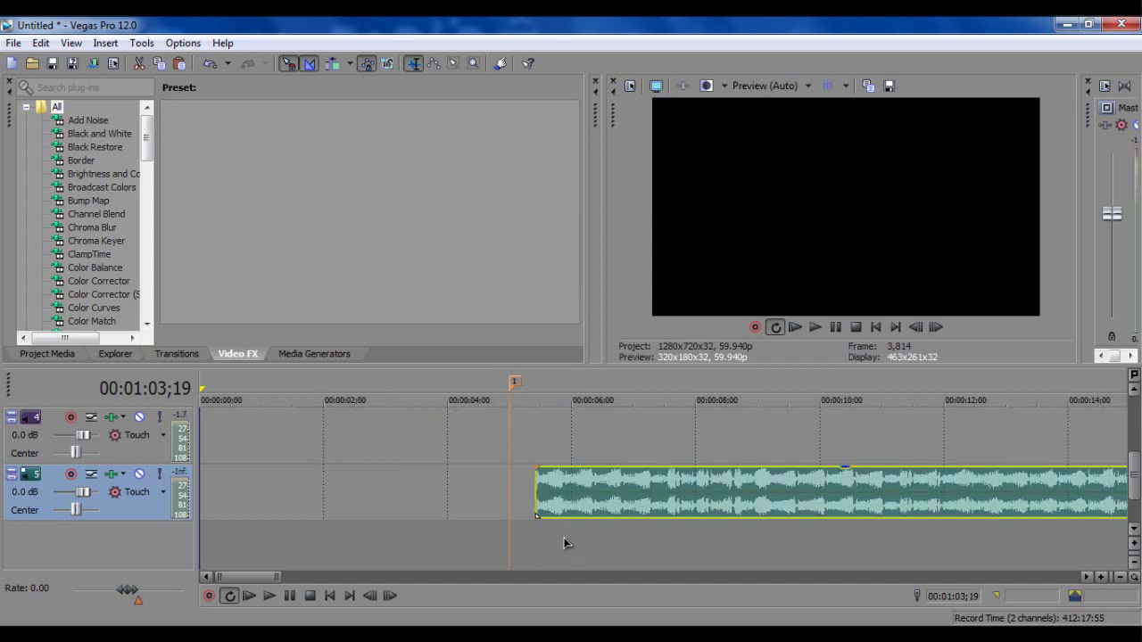
pyautogui.moveTo(575, 500); pyautogui.dragTo(233, 413)
pyautogui.click(802, 328)
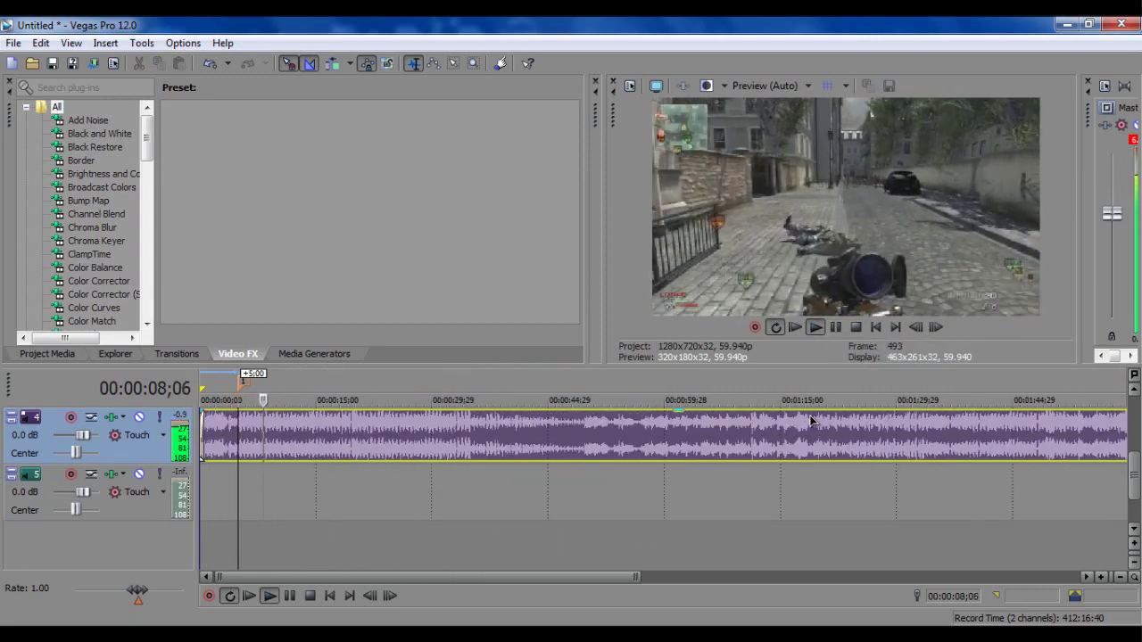
# Trim the music's tail so it ends with the gameplay clip, just before ten seconds
pyautogui.scroll(-4, 809, 415)
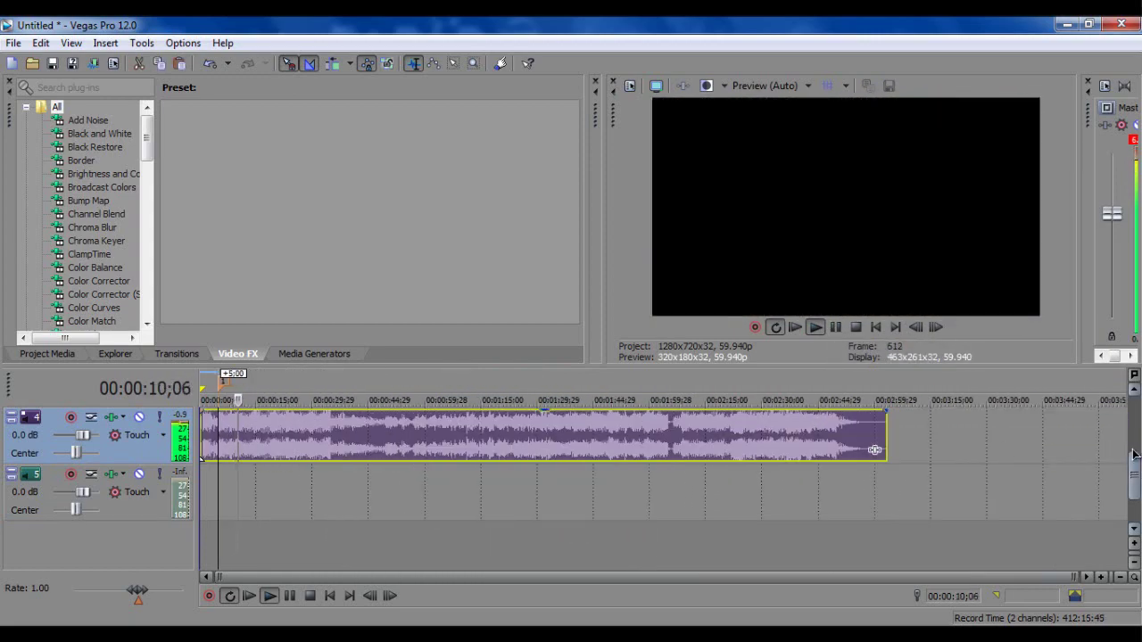
pyautogui.moveTo(1134, 455); pyautogui.dragTo(1134, 411)
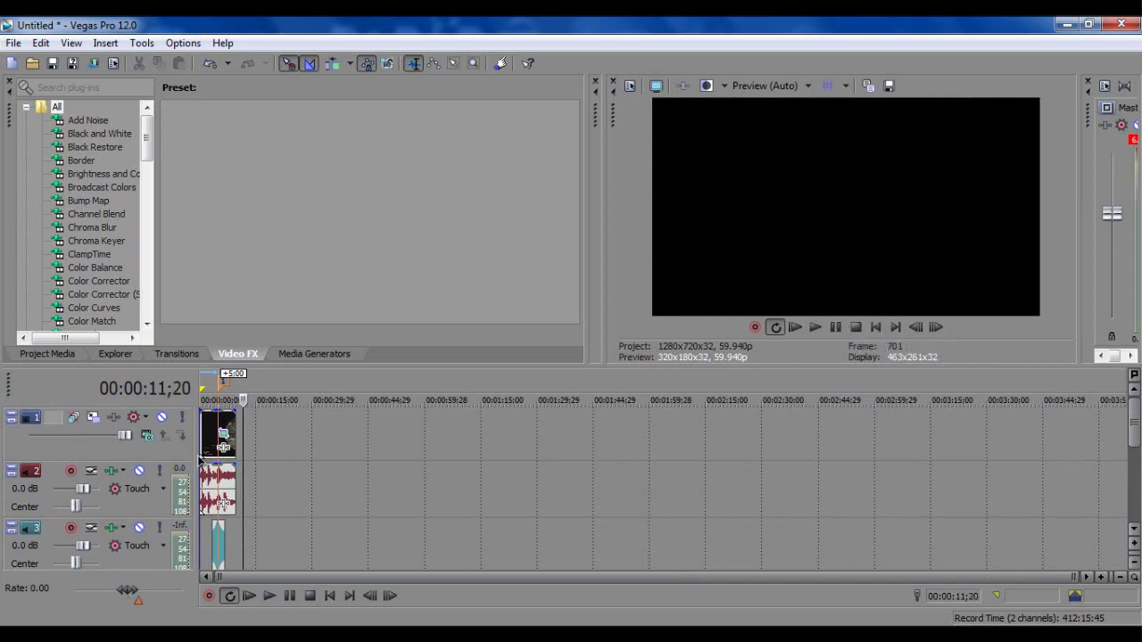
pyautogui.press('space')
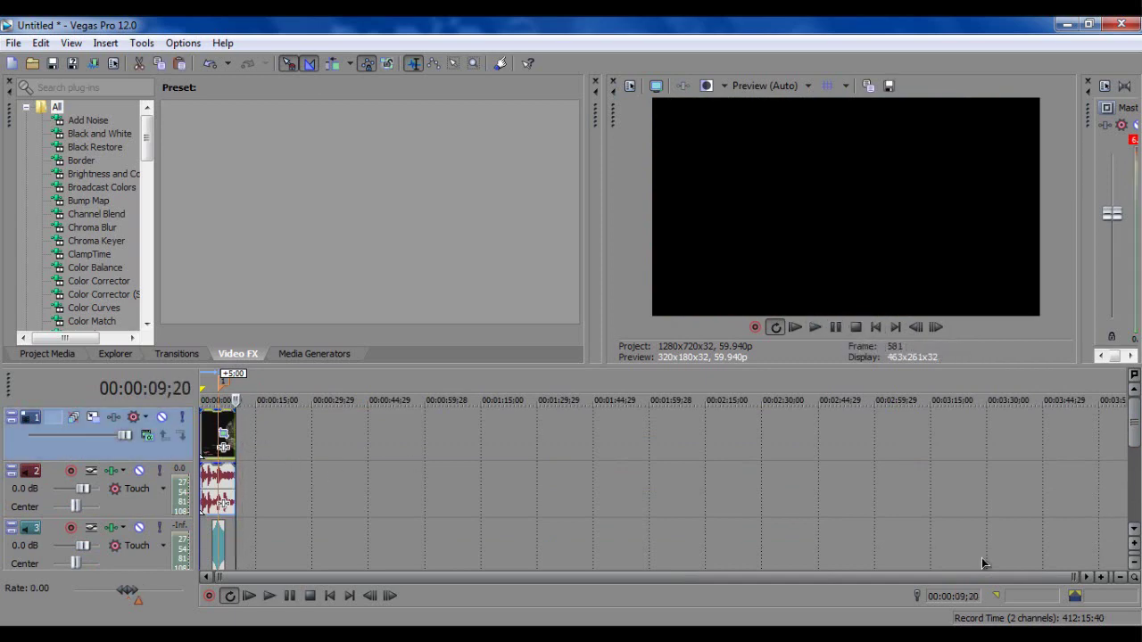
pyautogui.moveTo(1134, 446); pyautogui.dragTo(1126, 477)
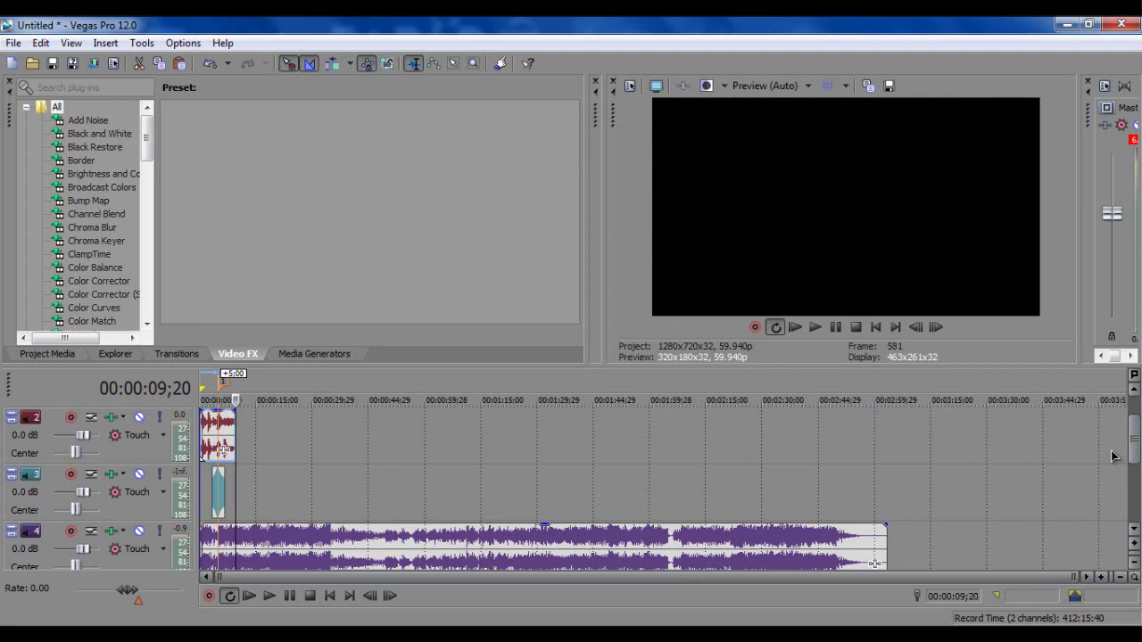
pyautogui.press('space')
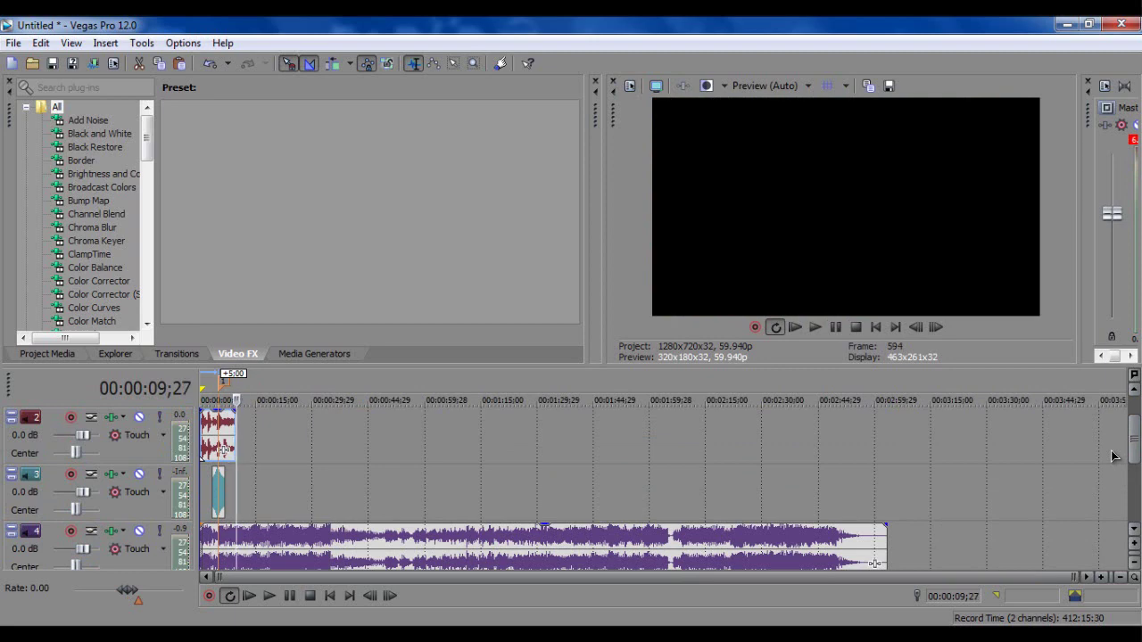
pyautogui.press('space')
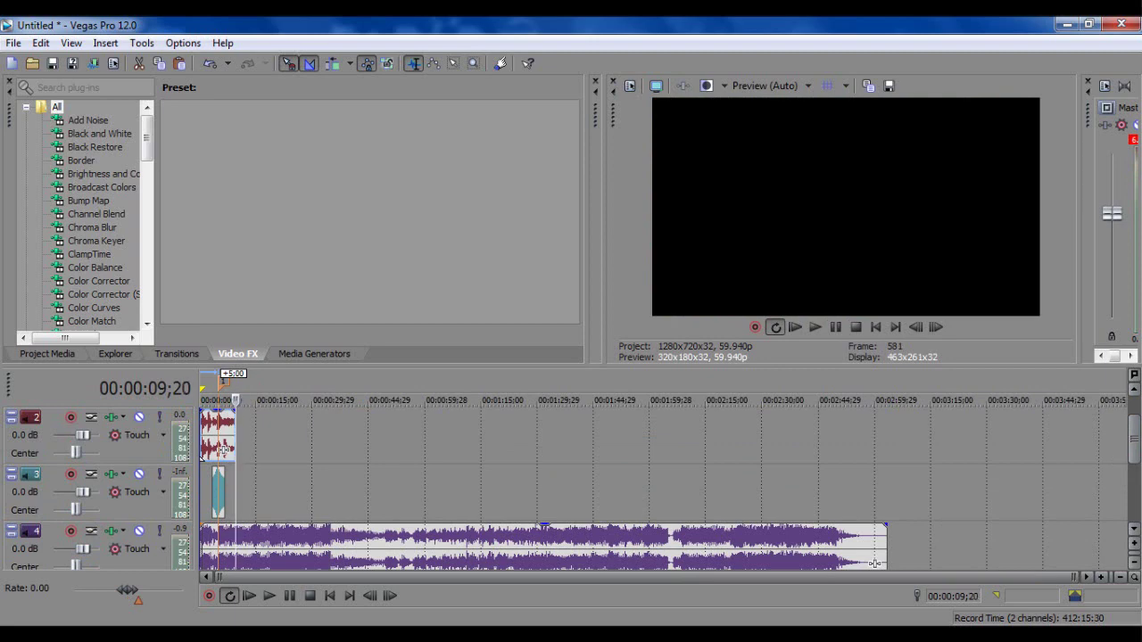
pyautogui.click(935, 327)
pyautogui.click(935, 326)
pyautogui.click(935, 326)
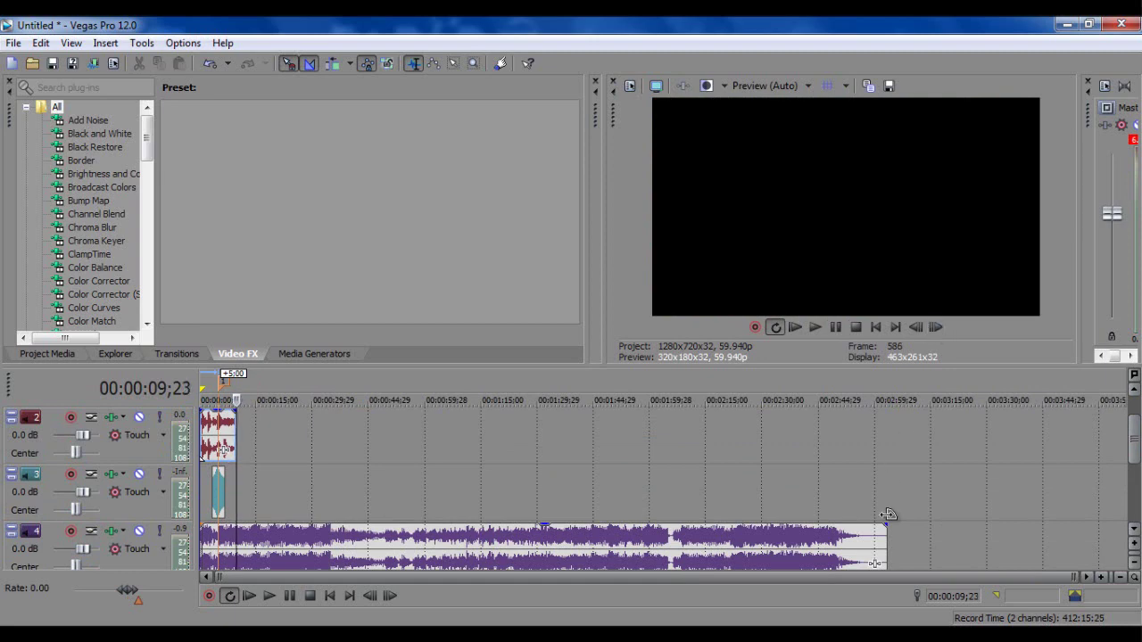
pyautogui.moveTo(881, 529); pyautogui.dragTo(229, 526)
# Add a short fade-out at the end of the music event
pyautogui.scroll(8, 250, 530)
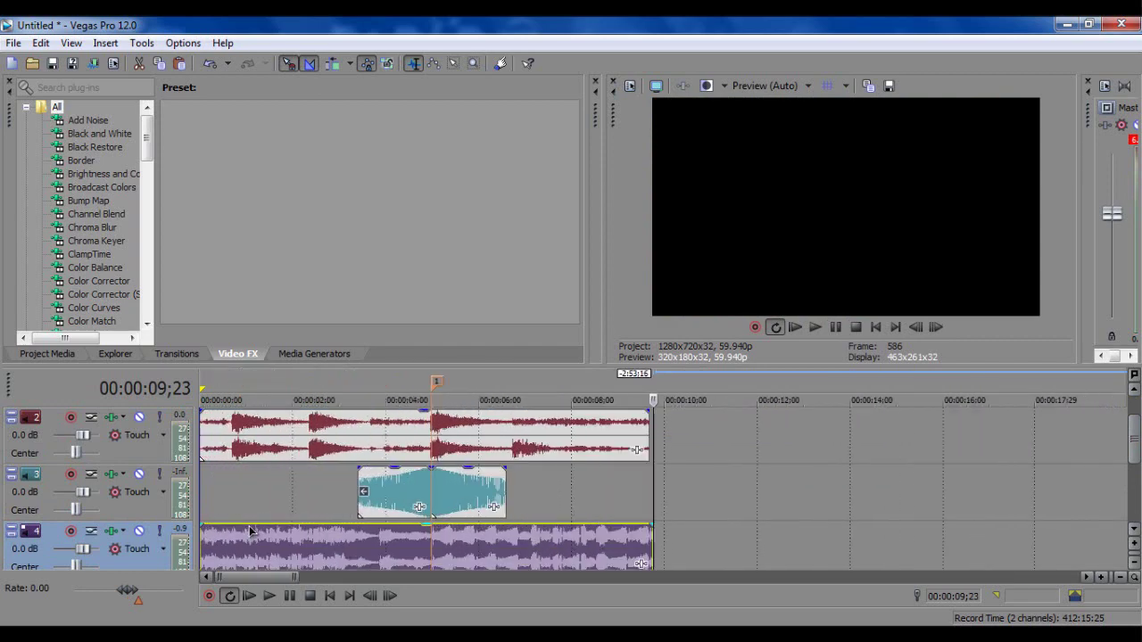
pyautogui.scroll(2, 439, 489)
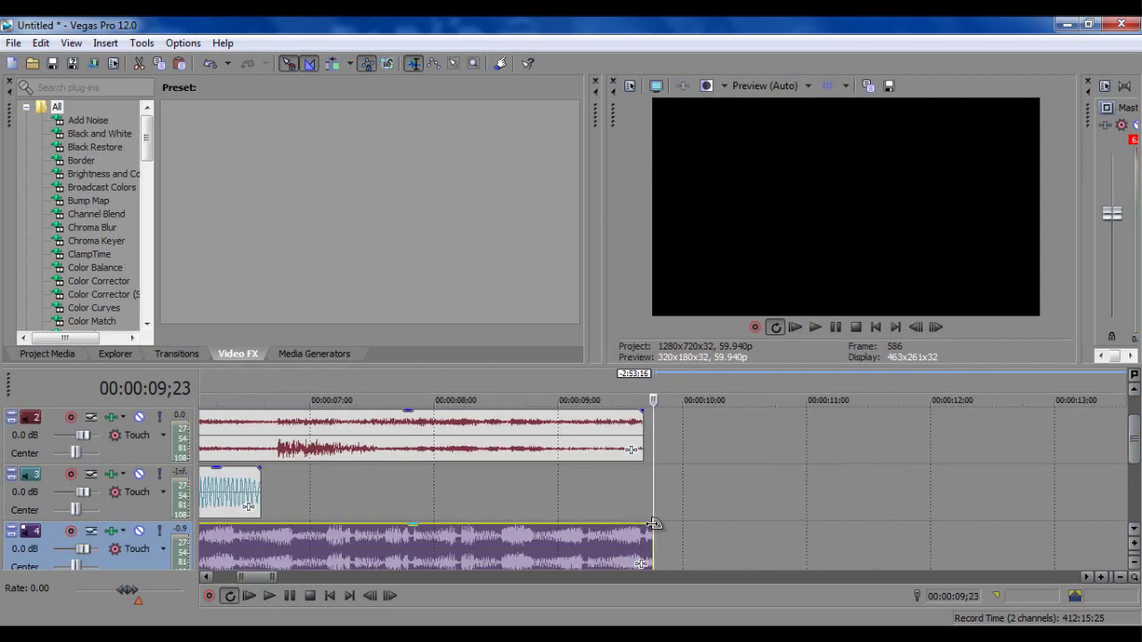
pyautogui.moveTo(648, 525); pyautogui.dragTo(660, 518)
pyautogui.scroll(-4, 685, 474)
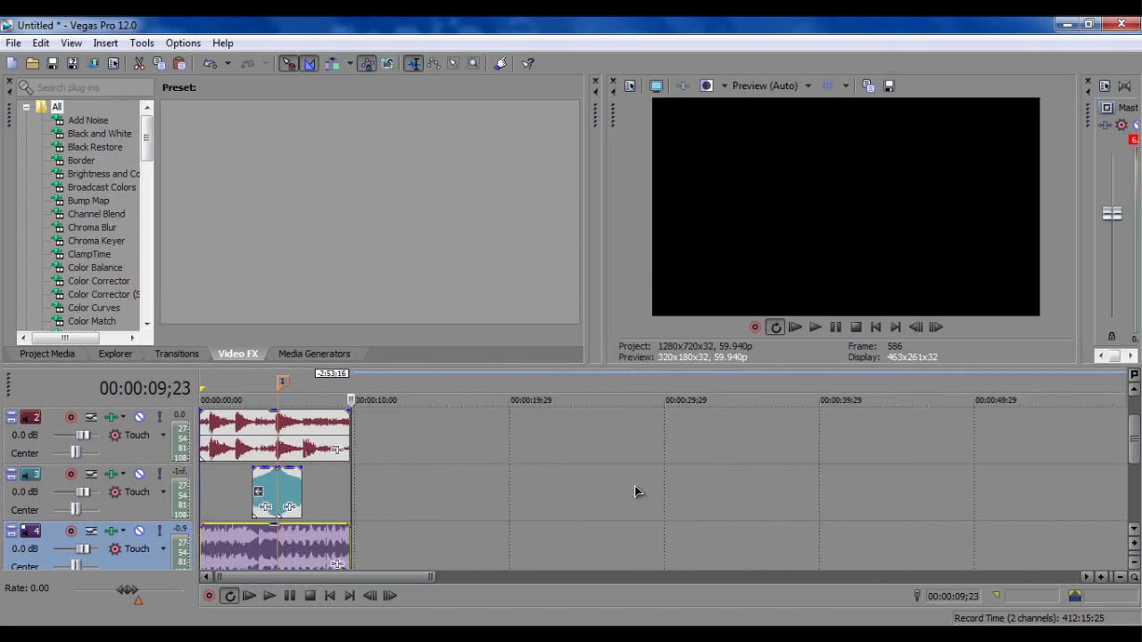
# Muffle track 5 with Track EQ: low shelf boosted near 988 Hz, 160 Hz high shelf at -Inf
pyautogui.moveTo(1134, 439); pyautogui.dragTo(1032, 486)
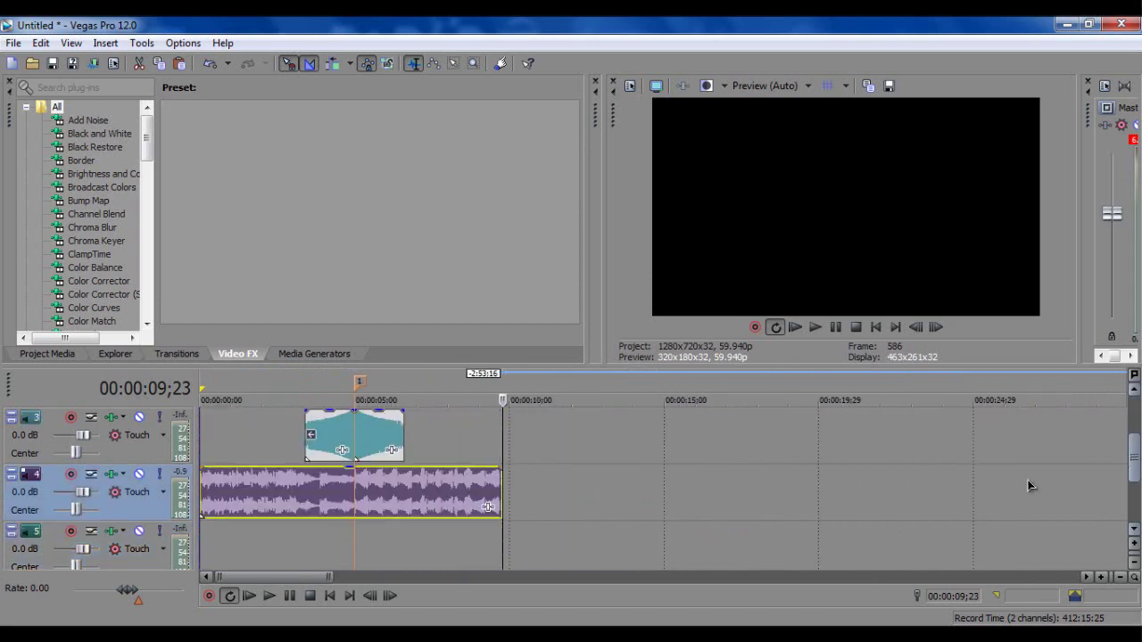
pyautogui.click(112, 532)
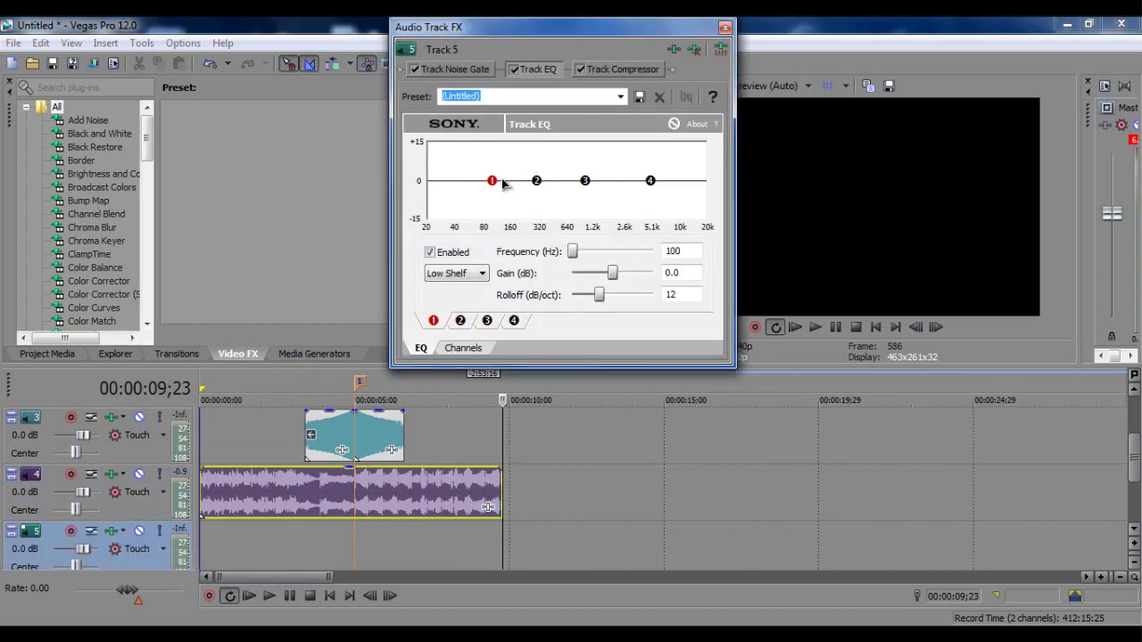
pyautogui.moveTo(496, 183); pyautogui.dragTo(586, 166)
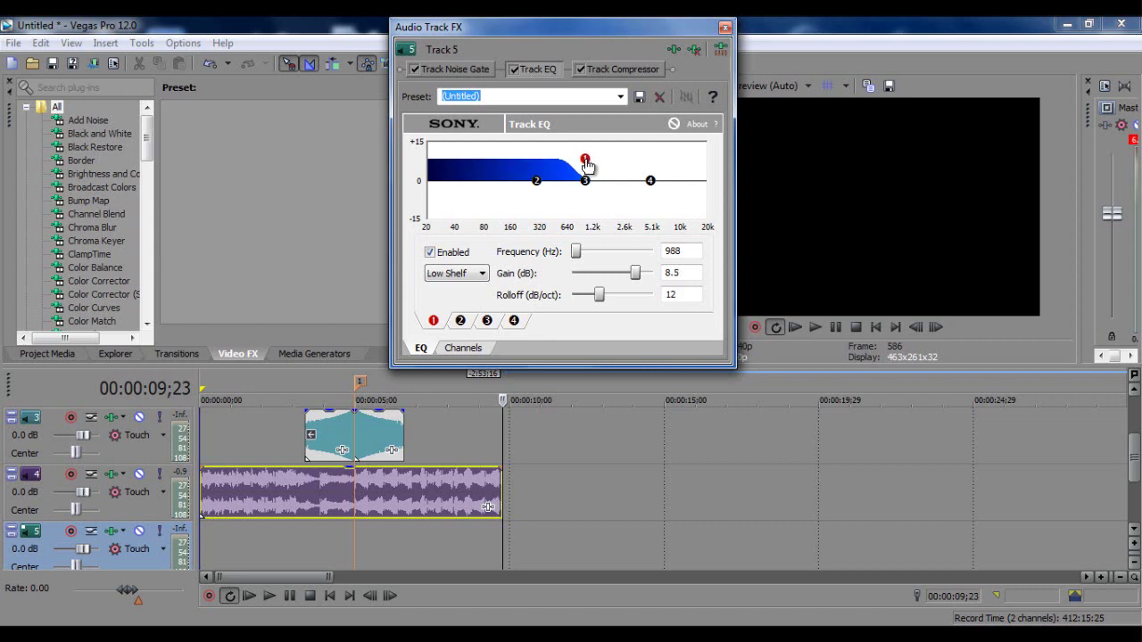
pyautogui.press('Tab')
pyautogui.moveTo(536, 180); pyautogui.dragTo(769, 256)
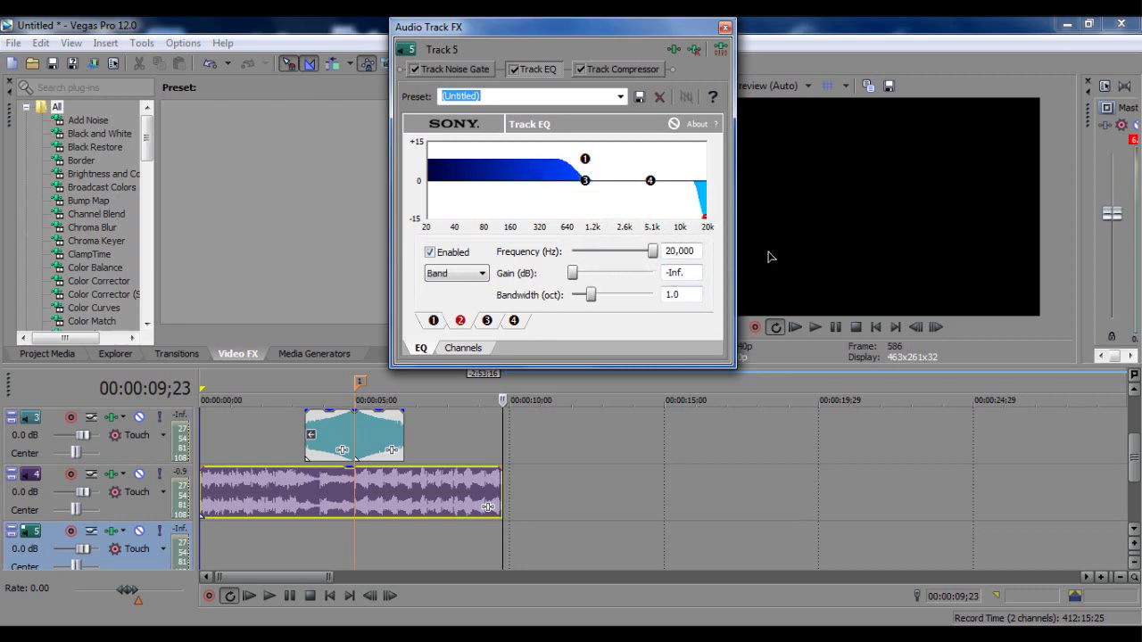
pyautogui.moveTo(588, 187); pyautogui.dragTo(487, 187)
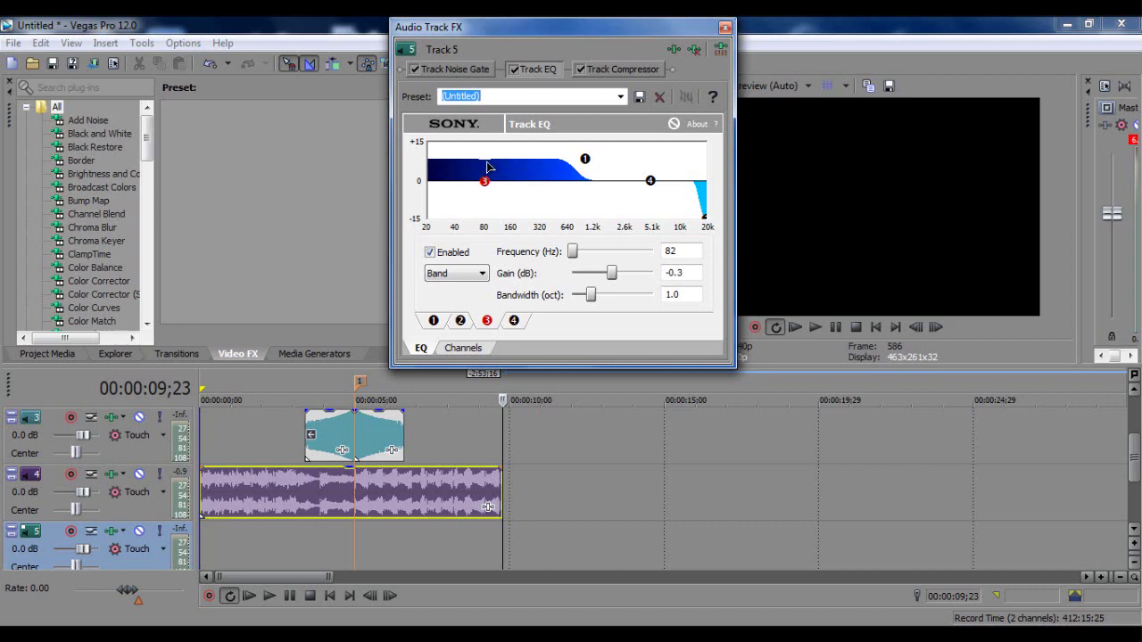
pyautogui.moveTo(651, 183); pyautogui.dragTo(511, 243)
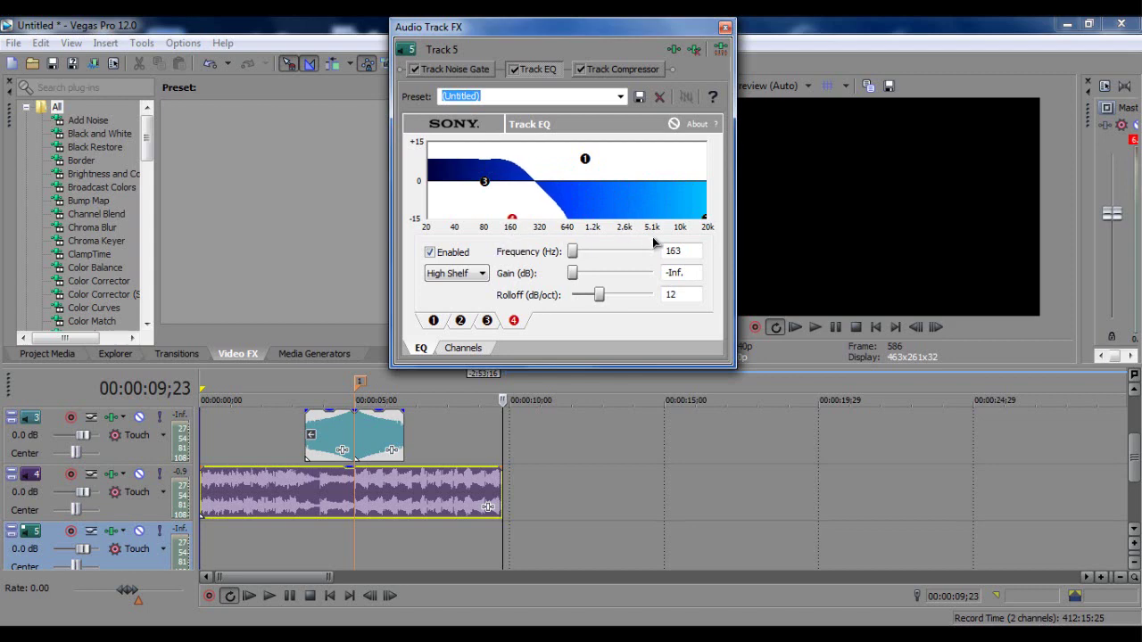
pyautogui.click(687, 252)
# Split the track 4 music at 00:00:05;00 and 00:00:07;04
pyautogui.click(724, 27)
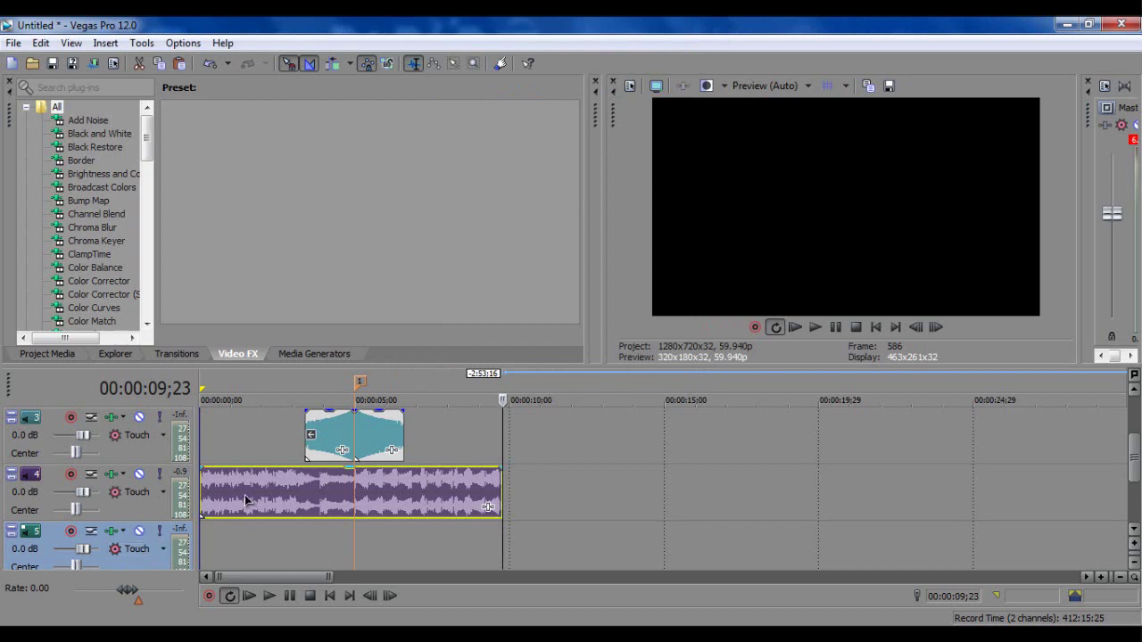
pyautogui.click(360, 486)
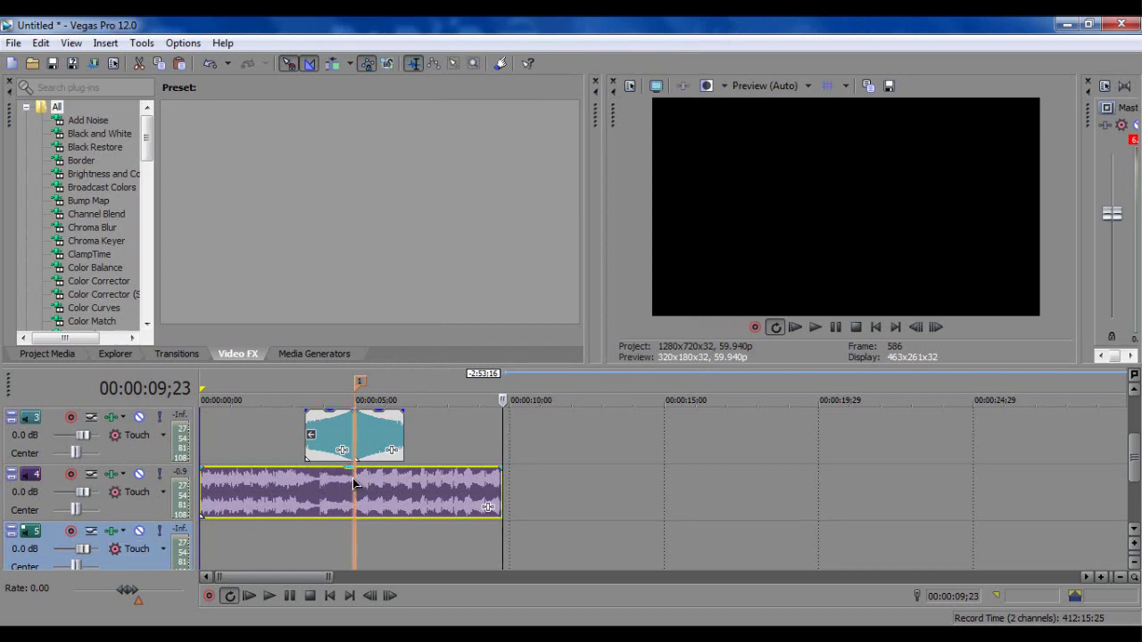
pyautogui.click(428, 487)
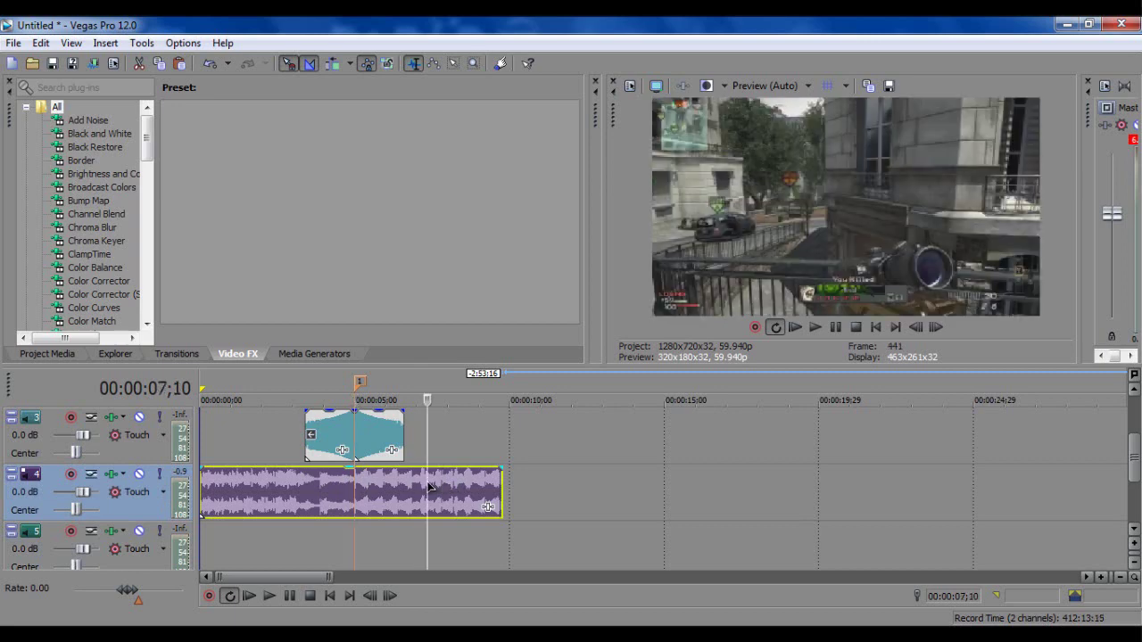
pyautogui.click(353, 490)
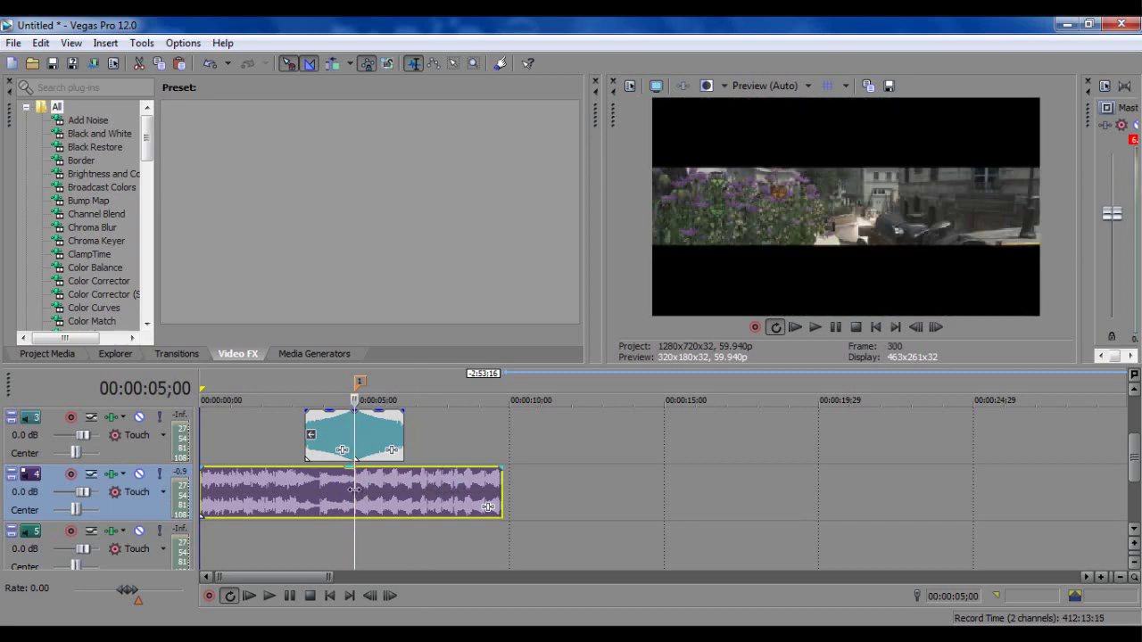
pyautogui.press('s')
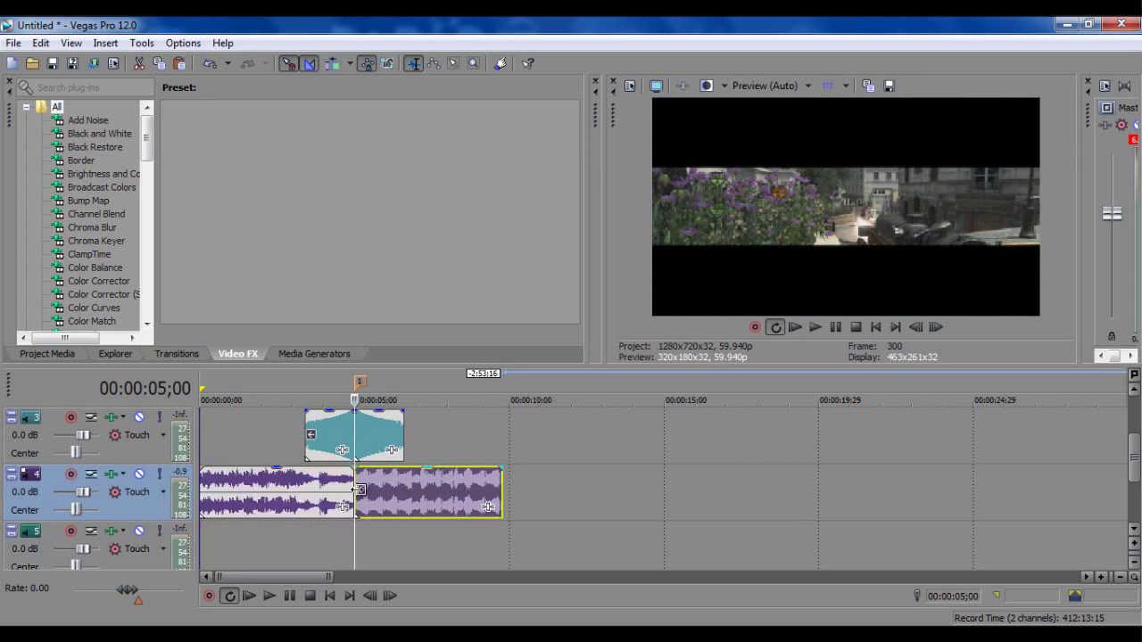
pyautogui.click(421, 477)
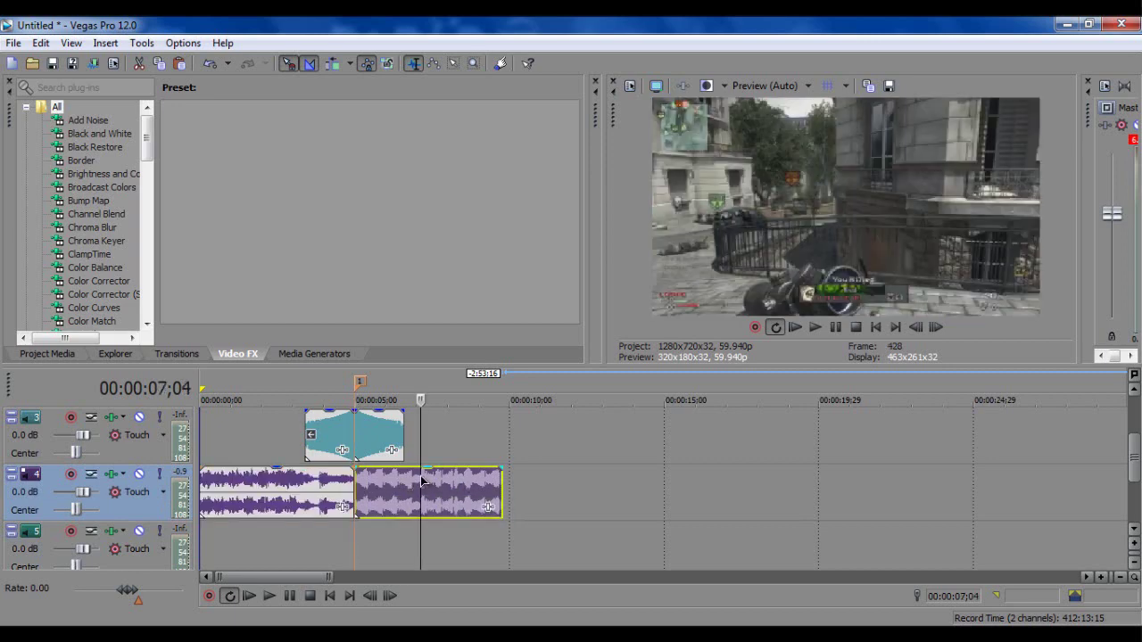
pyautogui.press('s')
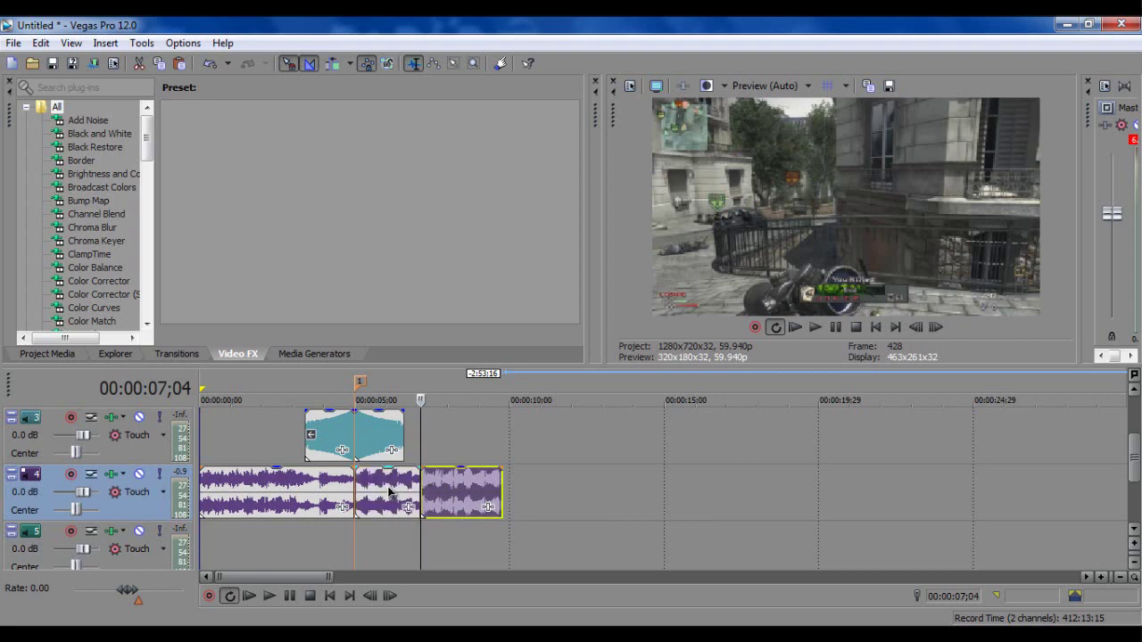
# Copy the middle music piece down onto track 5
pyautogui.click(389, 491)
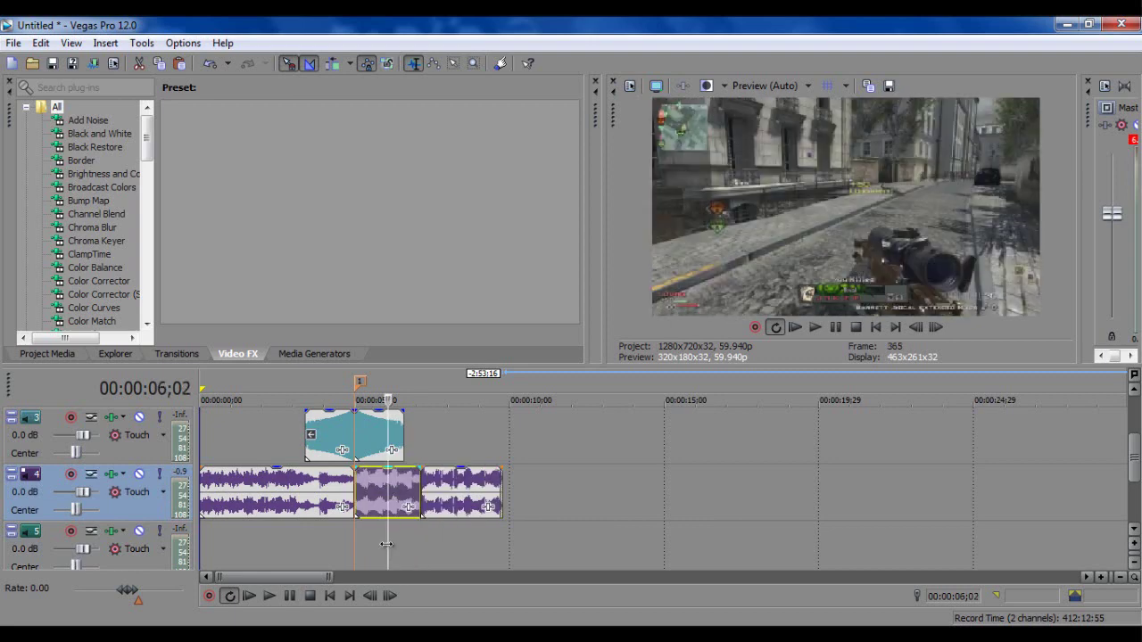
pyautogui.press('Left')
pyautogui.press('Left')
pyautogui.press('Left')
pyautogui.press('Left')
pyautogui.press('Left')
pyautogui.press('Left')
pyautogui.press('Left')
pyautogui.press('Left')
pyautogui.press('Left')
pyautogui.press('Left')
pyautogui.press('Left')
pyautogui.press('Left')
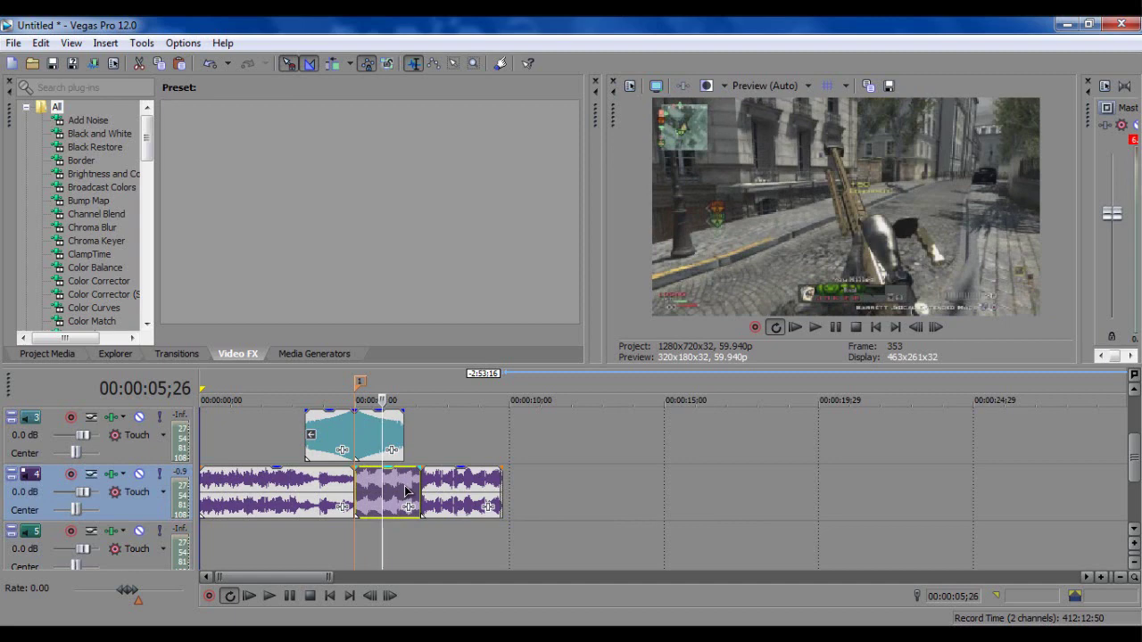
pyautogui.moveTo(406, 490); pyautogui.dragTo(402, 538)
pyautogui.scroll(-2, 398, 490)
pyautogui.scroll(3, 398, 490)
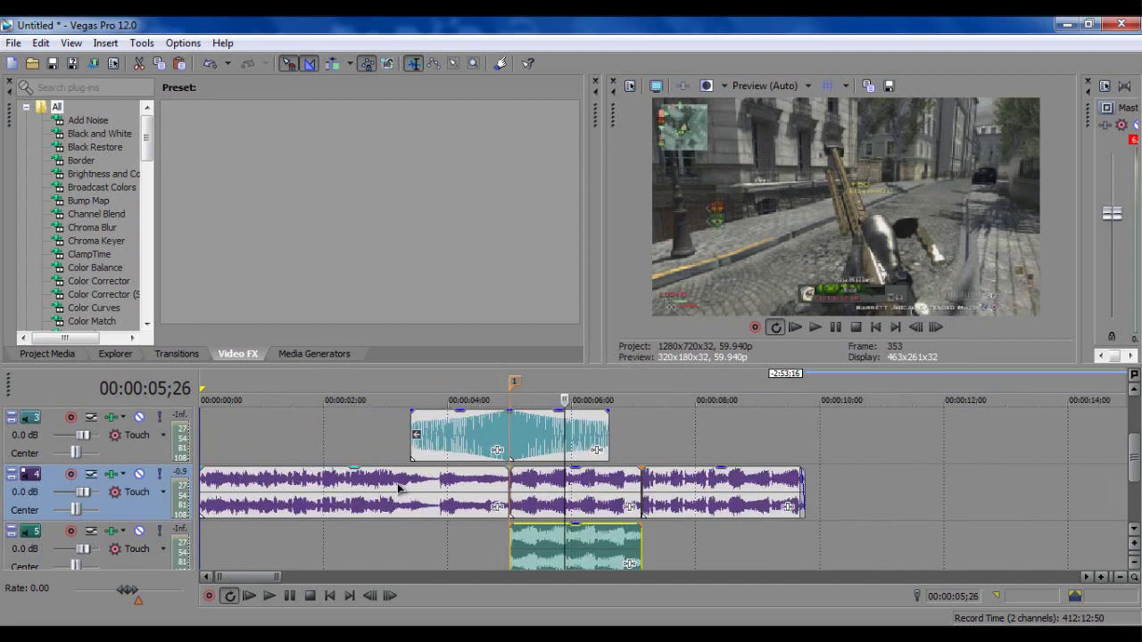
pyautogui.scroll(-1, 557, 480)
pyautogui.scroll(1, 556, 479)
# Delete the middle piece from track 4 and fade both edges of the gap
pyautogui.click(550, 490)
pyautogui.press('Left')
pyautogui.press('Delete')
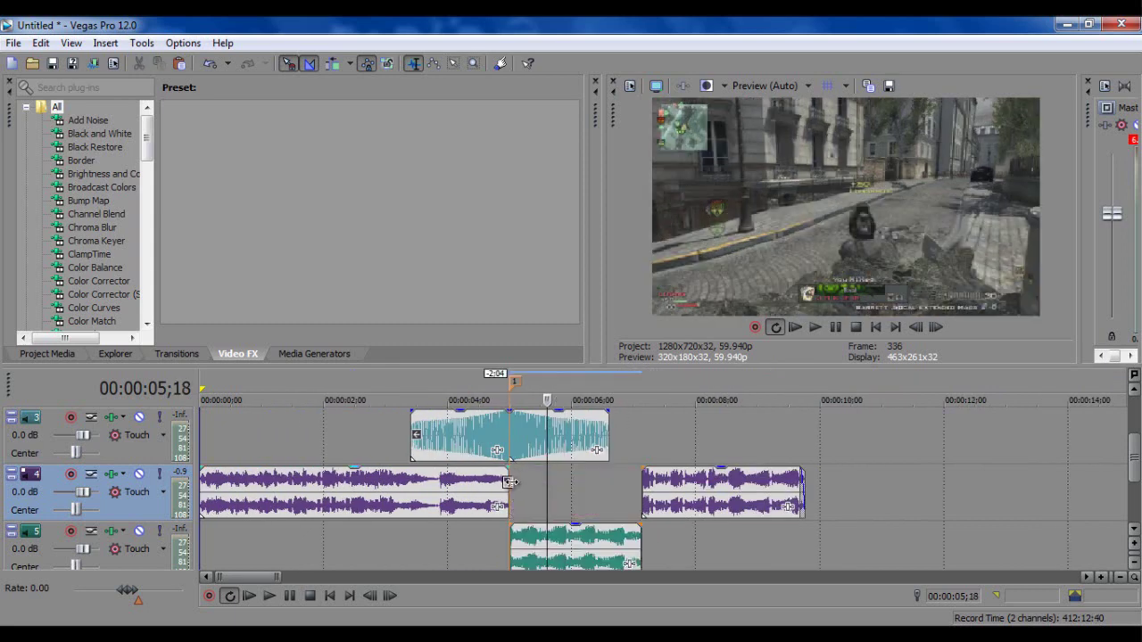
pyautogui.moveTo(510, 482); pyautogui.dragTo(519, 469)
pyautogui.moveTo(642, 492); pyautogui.dragTo(639, 468)
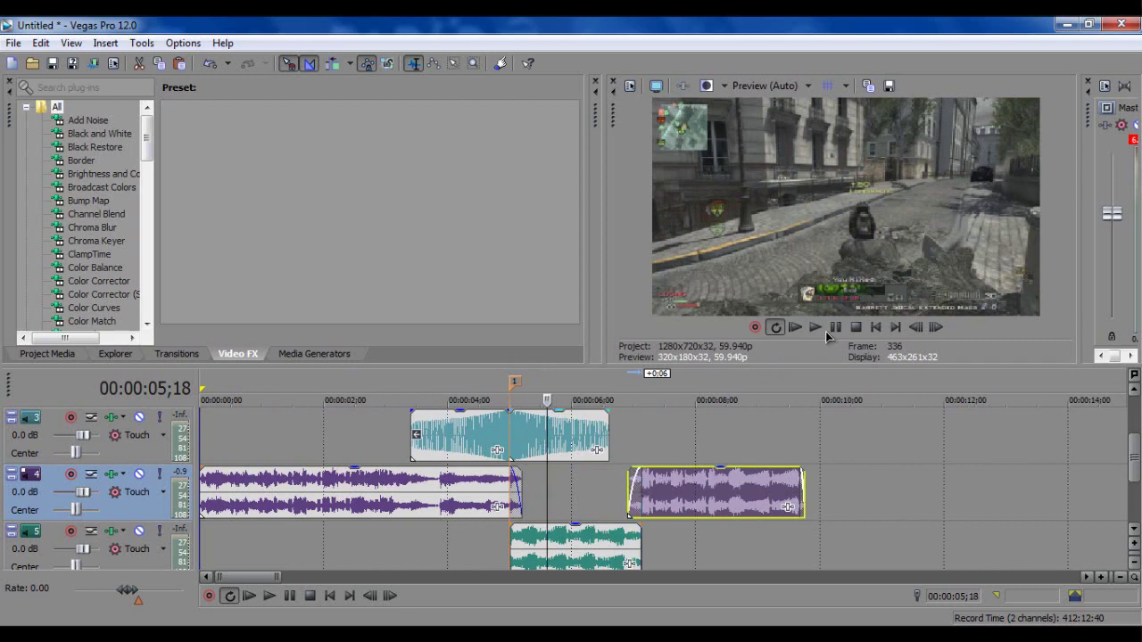
pyautogui.click(794, 327)
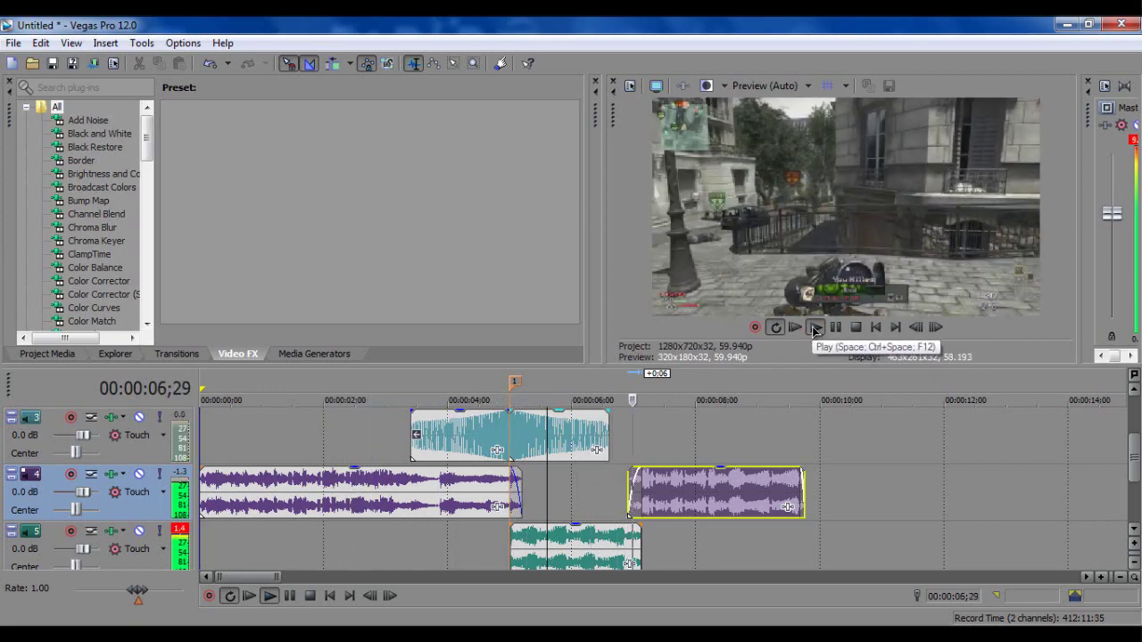
pyautogui.click(834, 327)
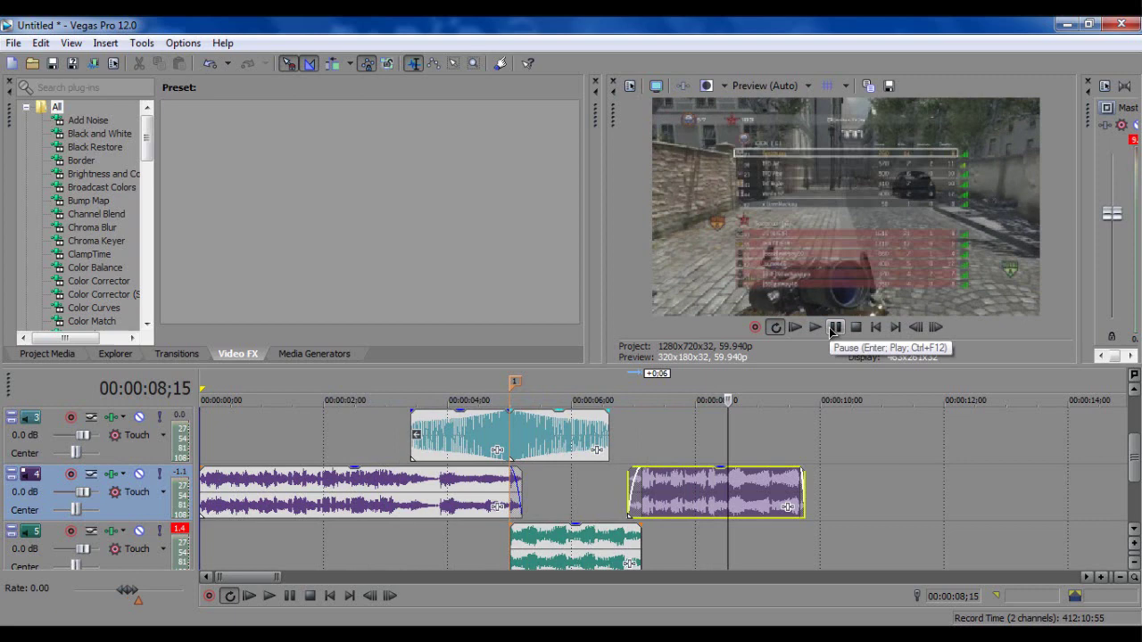
pyautogui.moveTo(1135, 459); pyautogui.dragTo(1136, 428)
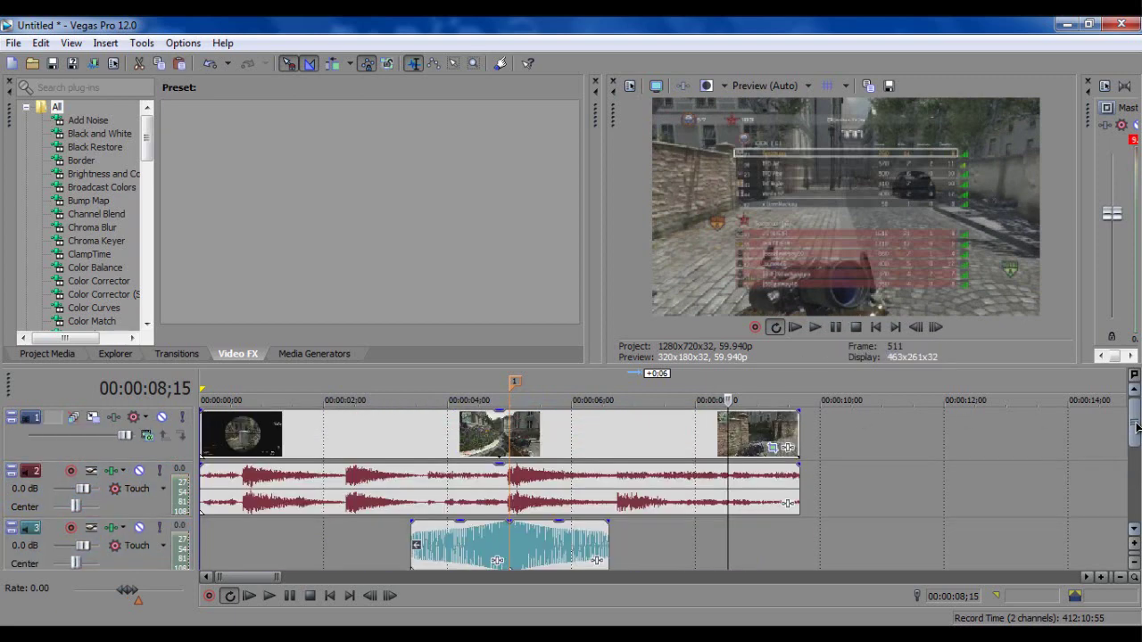
# Add Magic Bullet Looks as a Media FX on the BARRETT NS clip using the Blockbuster look
pyautogui.click(670, 432)
pyautogui.rightClick(655, 431)
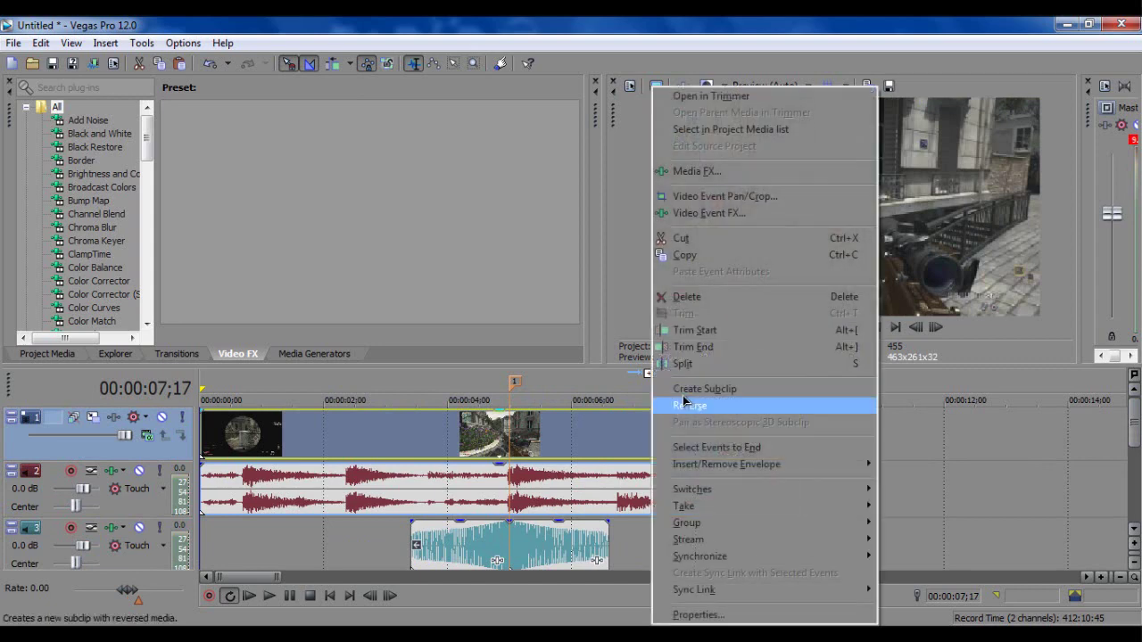
pyautogui.click(699, 171)
pyautogui.click(385, 250)
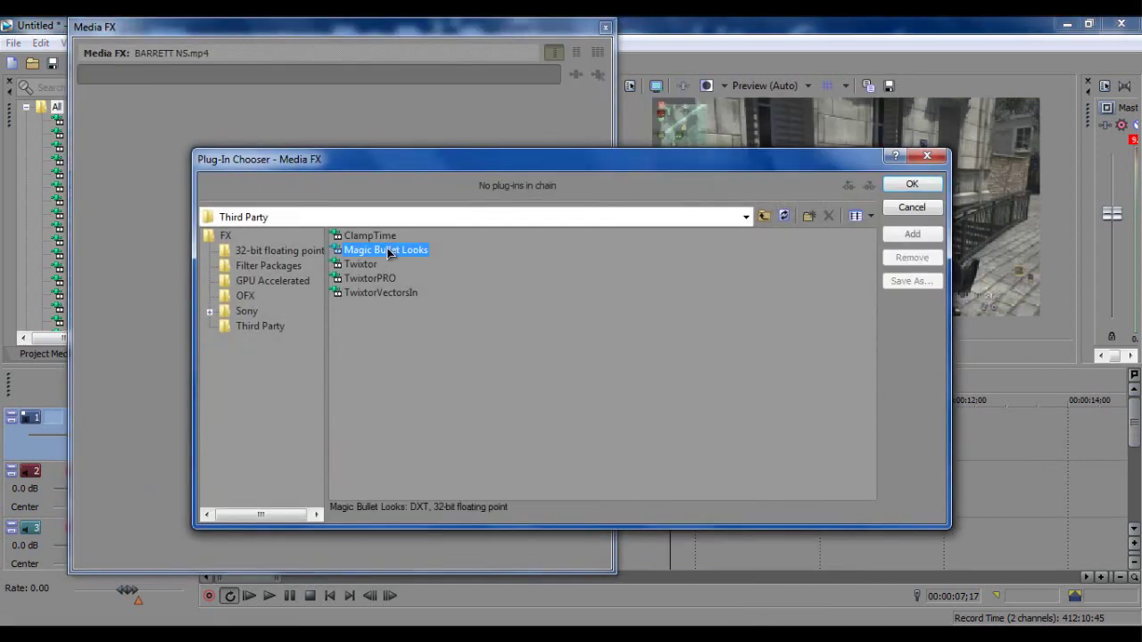
pyautogui.click(912, 234)
pyautogui.click(910, 185)
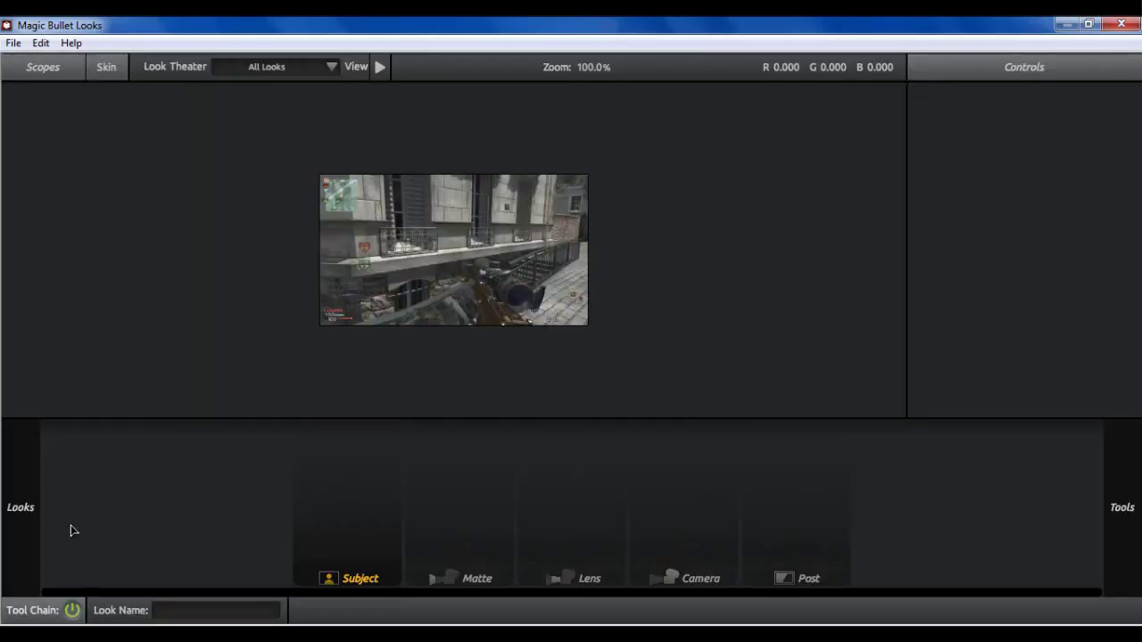
pyautogui.moveTo(26, 516)
pyautogui.click(186, 339)
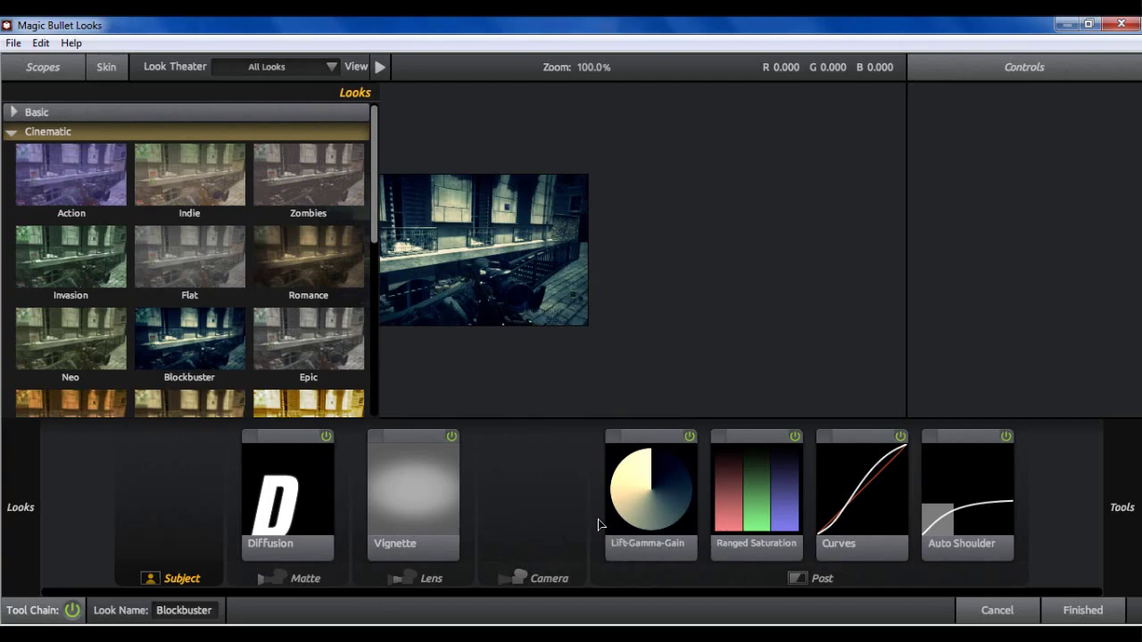
pyautogui.click(1082, 610)
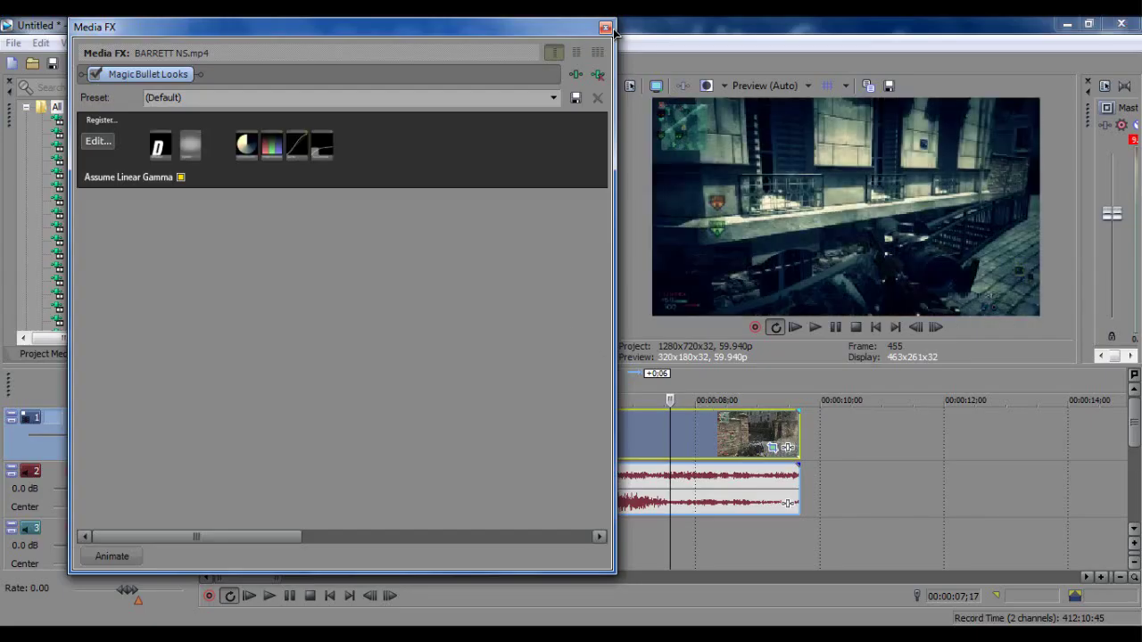
pyautogui.click(606, 28)
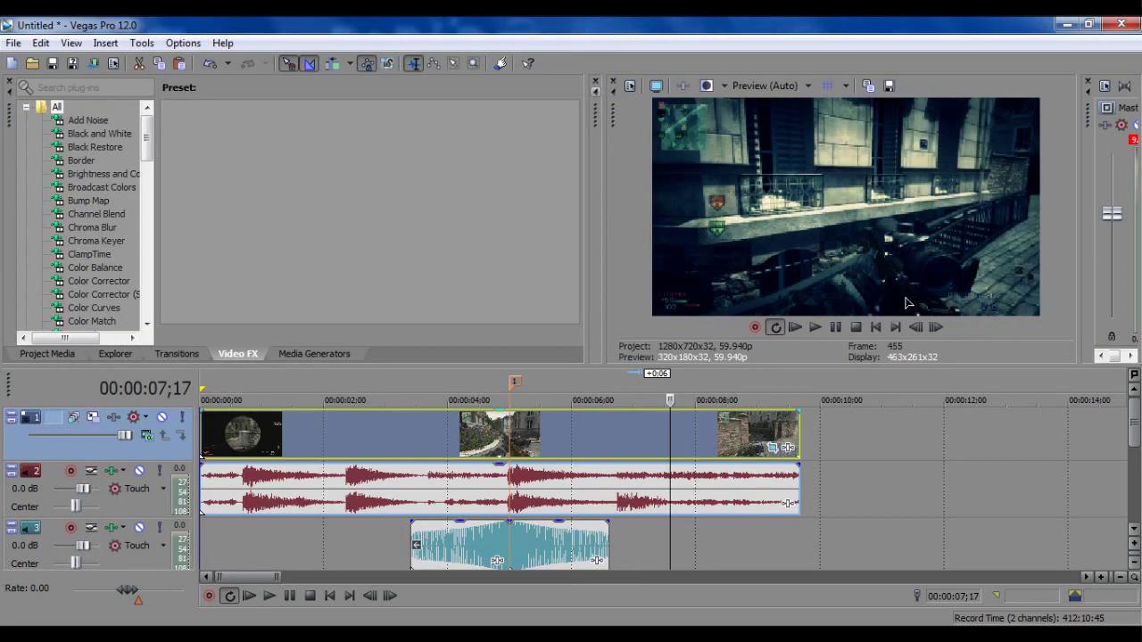